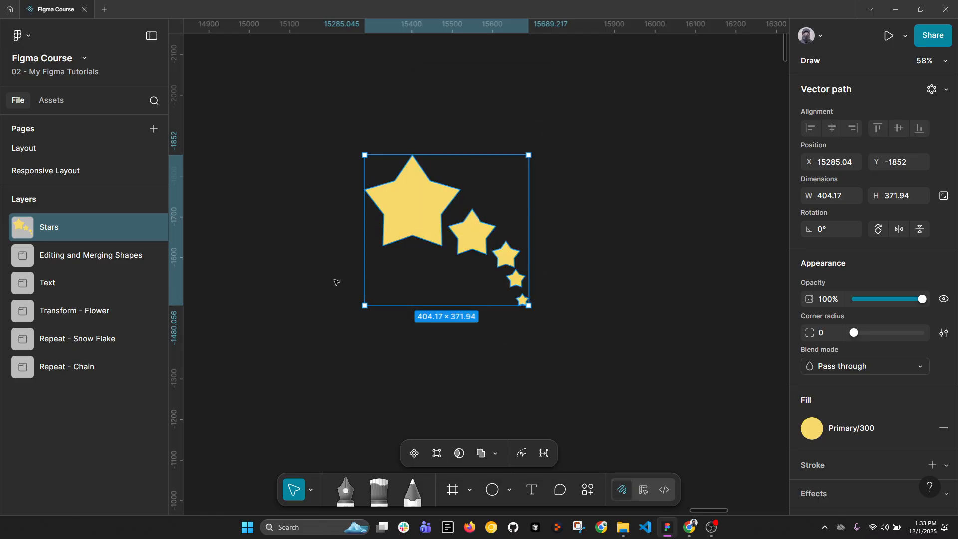
Create a scatter brush from the Stars vector and clear the selection.
right_click(423, 206)
mouse_move(477, 353)
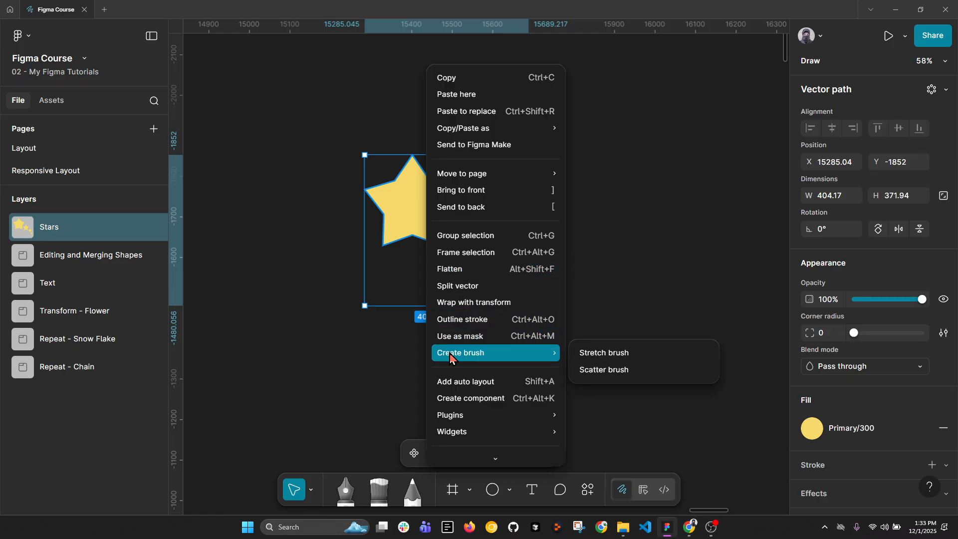
click(619, 370)
scroll(506, 297, right, 5)
click(507, 294)
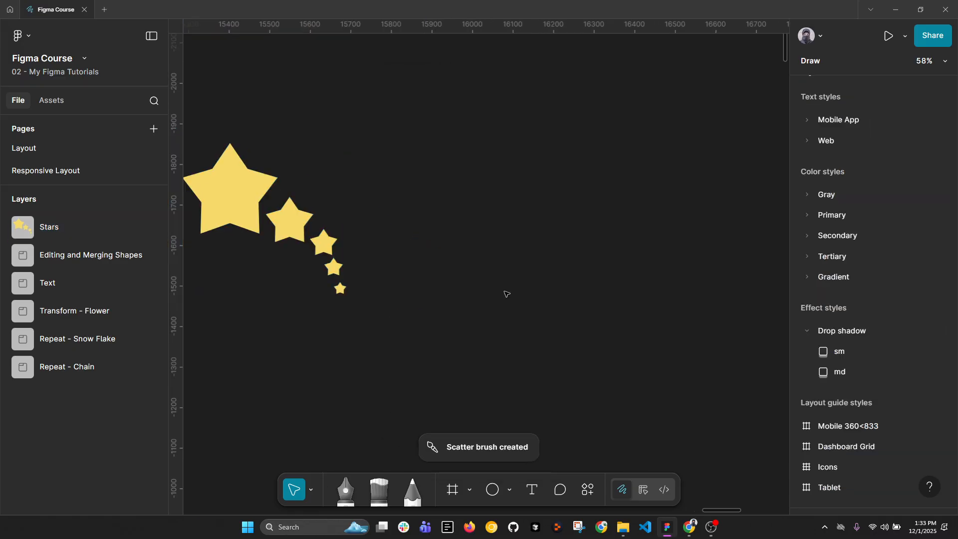
Activate the Brush tool and choose the custom Stars scatter brush.
click(381, 486)
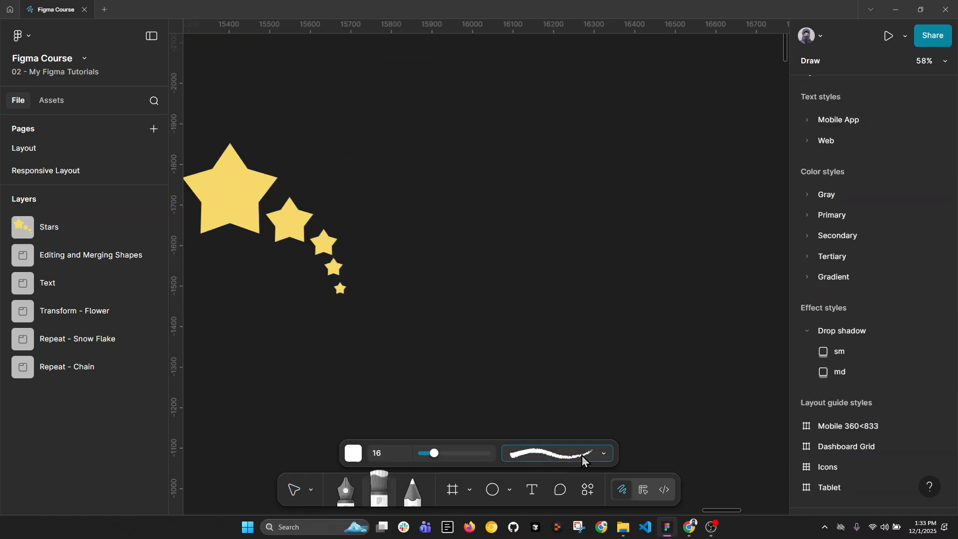
click(554, 453)
scroll(571, 385, down, 15)
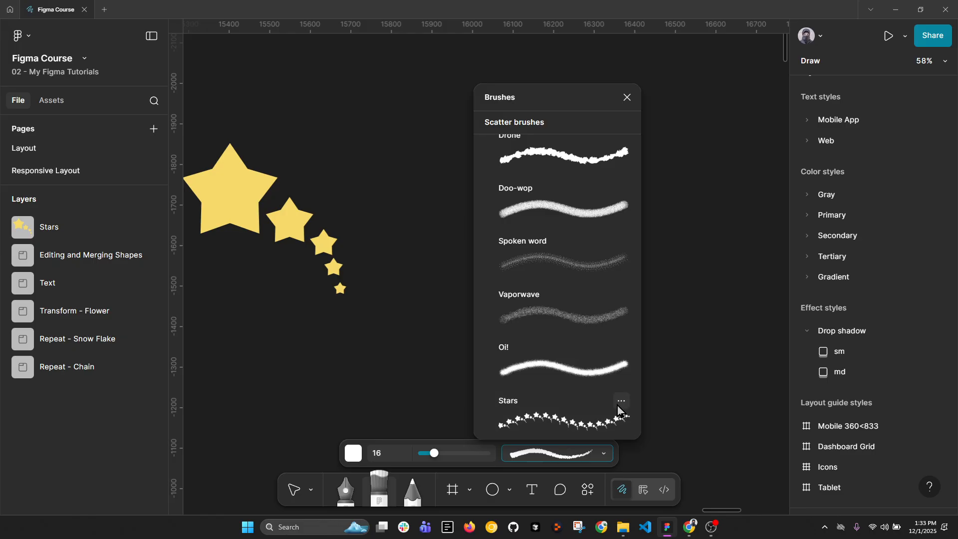
click(621, 400)
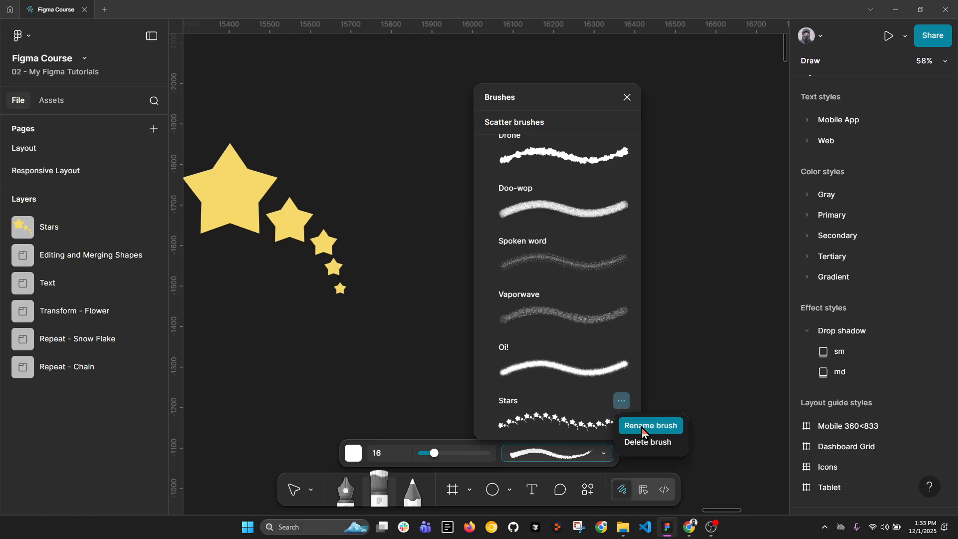
click(548, 419)
click(520, 419)
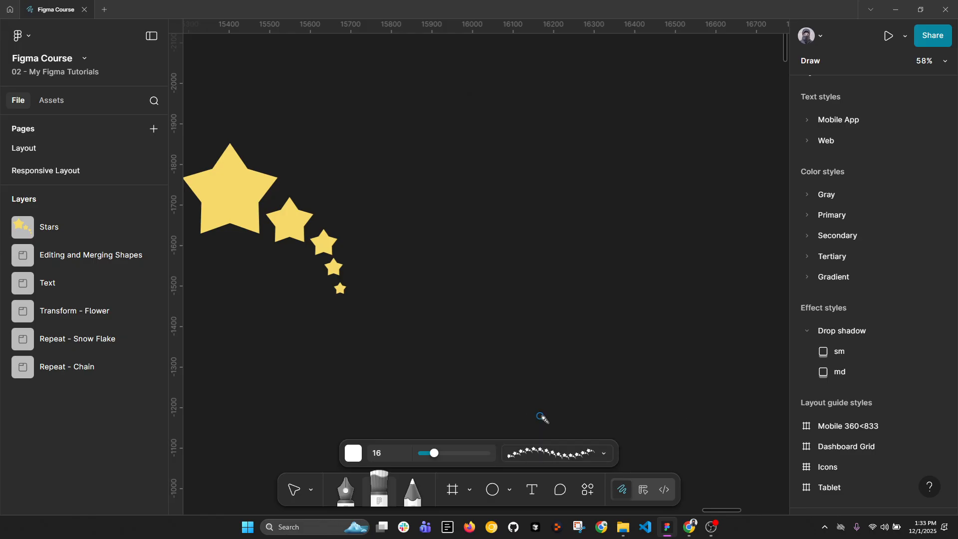
Paint a wavy scatter stroke about 690 px wide on the empty canvas beside the yellow stars and inspect it up close.
mouse_move(461, 268)
mouse_down()
mouse_move(484, 203)
mouse_move(507, 192)
mouse_move(549, 244)
mouse_move(573, 246)
mouse_move(604, 184)
mouse_move(638, 185)
mouse_move(660, 213)
mouse_move(673, 176)
mouse_move(692, 183)
mouse_move(739, 157)
mouse_up()
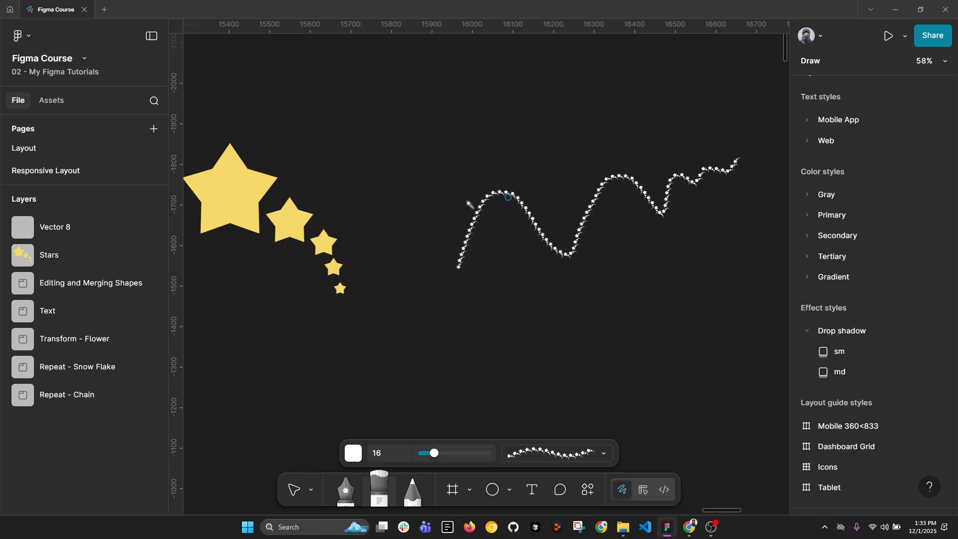
scroll(468, 203, up, 5)
scroll(532, 247, up, 3)
scroll(614, 206, down, 6)
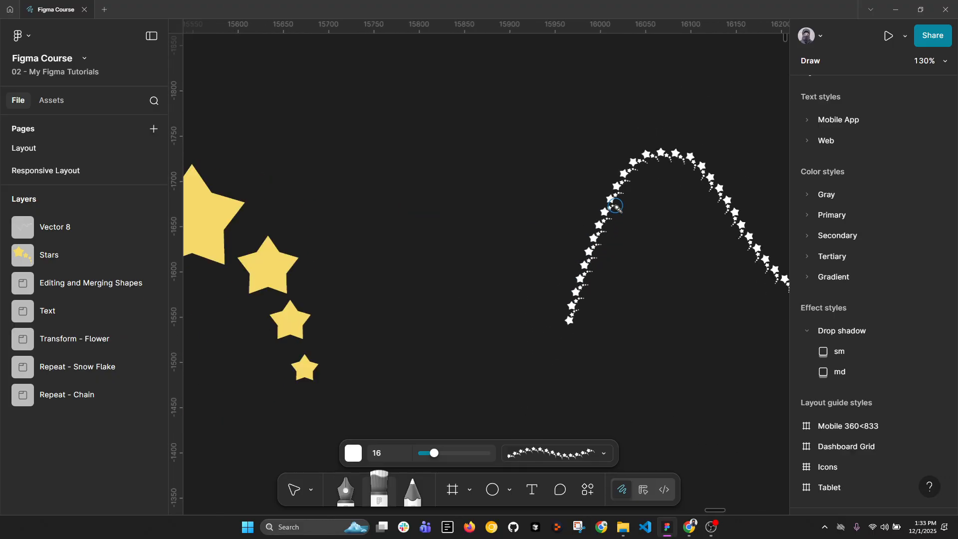
scroll(637, 209, right, 5)
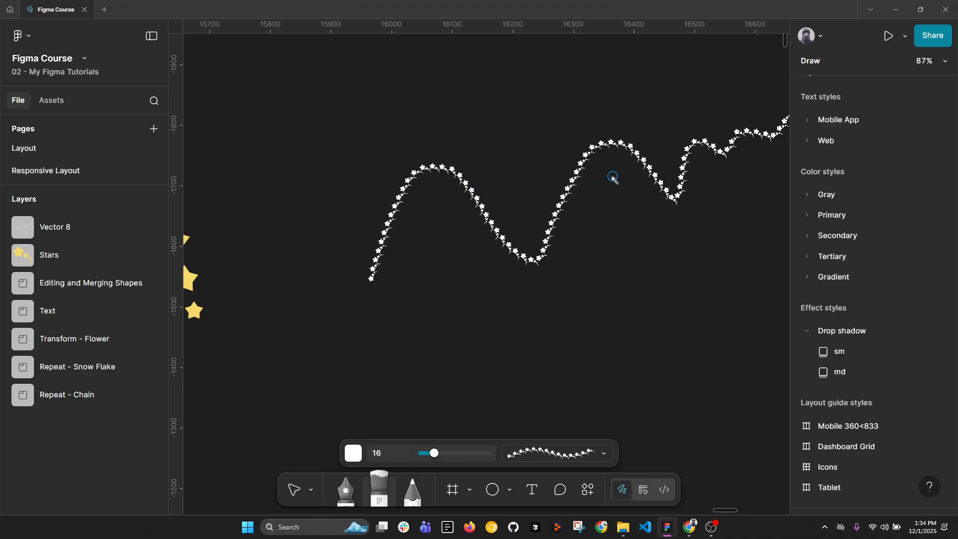
drag(631, 230, 588, 178)
scroll(534, 236, down, 4)
Create a stretch brush from the yellow Stars vector and clear the selection.
key(v)
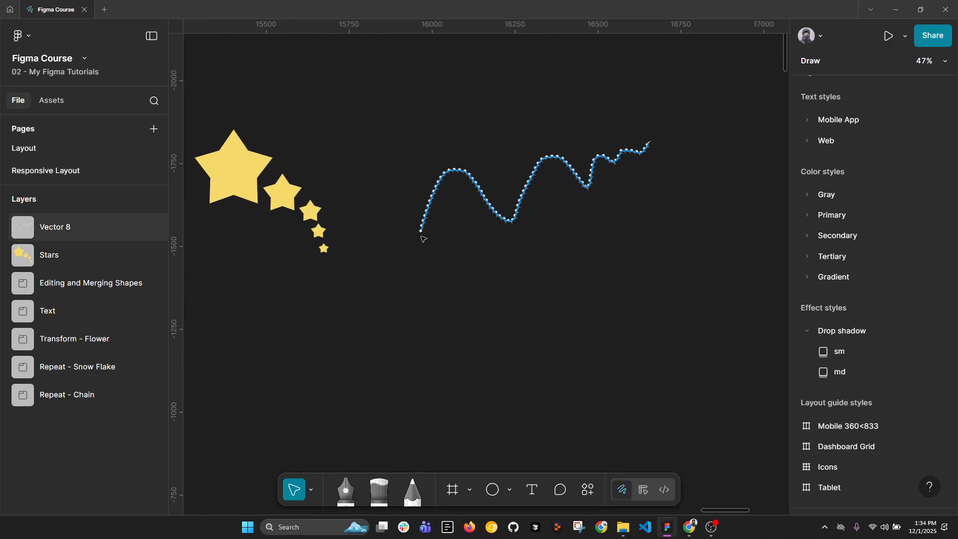
click(254, 194)
scroll(255, 194, left, 2)
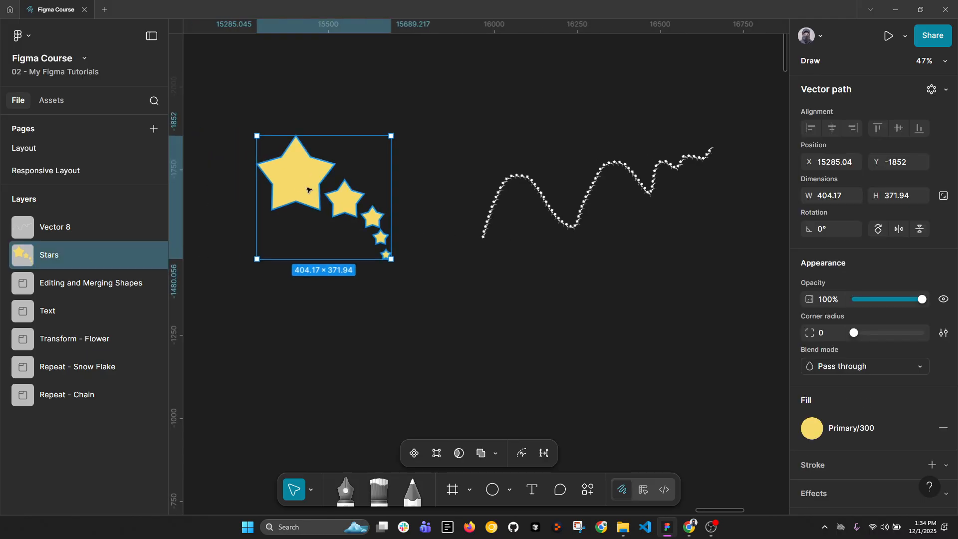
right_click(310, 214)
mouse_move(352, 352)
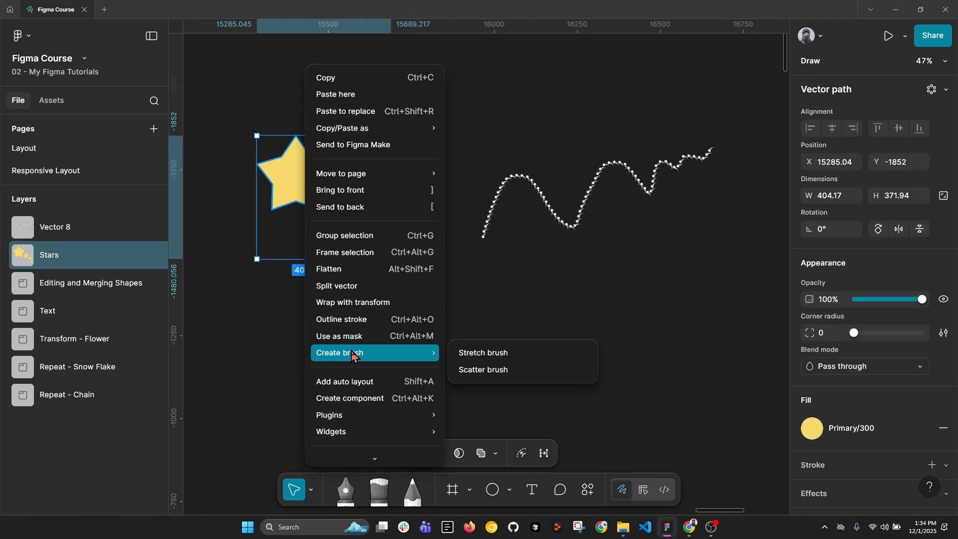
click(481, 352)
click(589, 324)
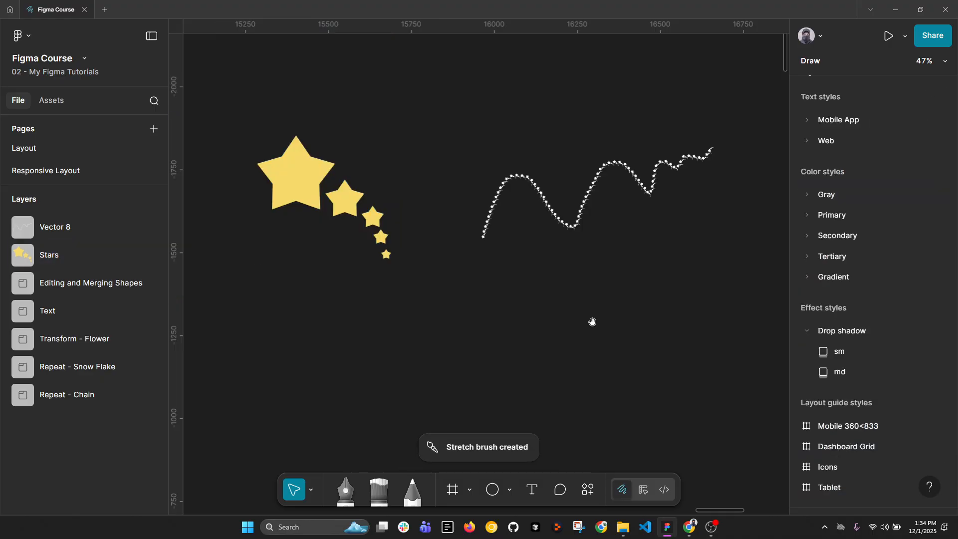
Reactivate the Brush tool and choose the custom Stars stretch brush.
drag(592, 323, 493, 319)
click(380, 495)
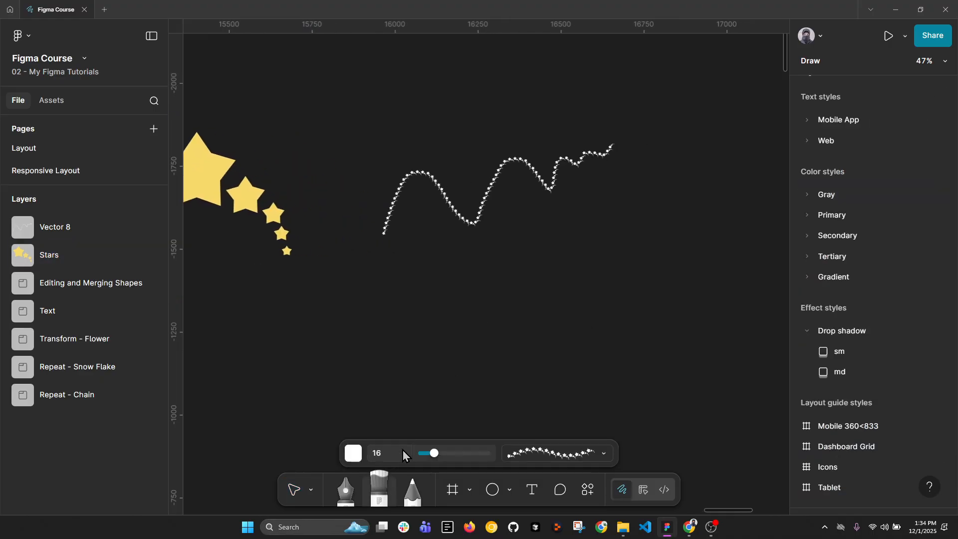
click(559, 453)
scroll(553, 325, up, 5)
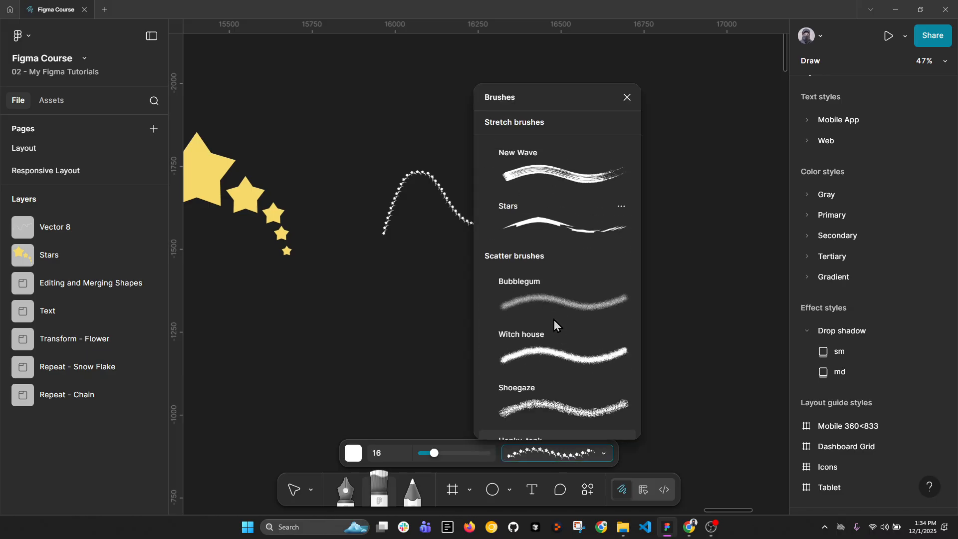
scroll(549, 339, up, 3)
click(537, 356)
Paint a wavy stretch-brush stroke about 285 px wide below the scatter stroke, plus a short stroke about 40 px wide beneath it.
scroll(449, 291, up, 5)
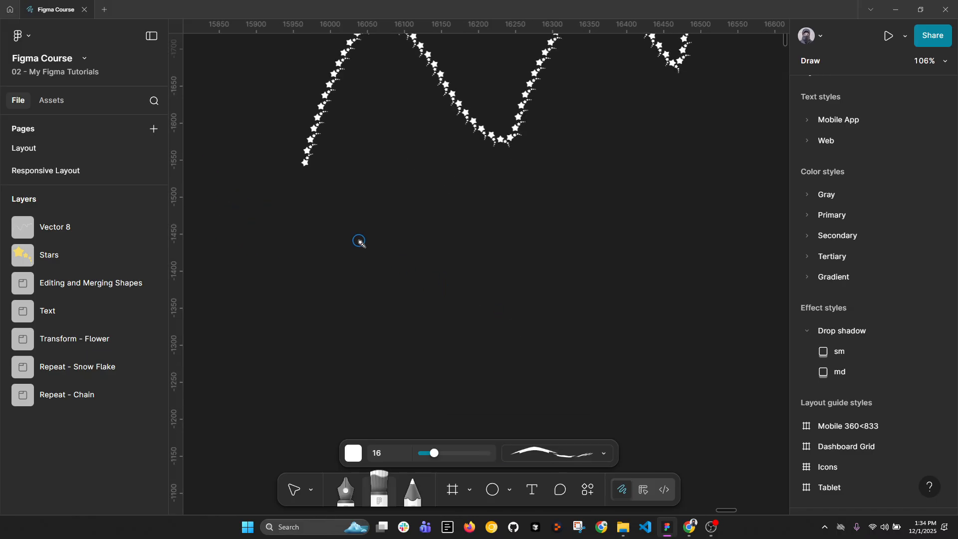
scroll(359, 242, up, 3)
mouse_move(361, 287)
mouse_down()
mouse_move(474, 292)
mouse_move(573, 282)
mouse_move(642, 291)
mouse_move(672, 259)
mouse_move(706, 259)
mouse_move(725, 292)
mouse_move(750, 275)
mouse_up()
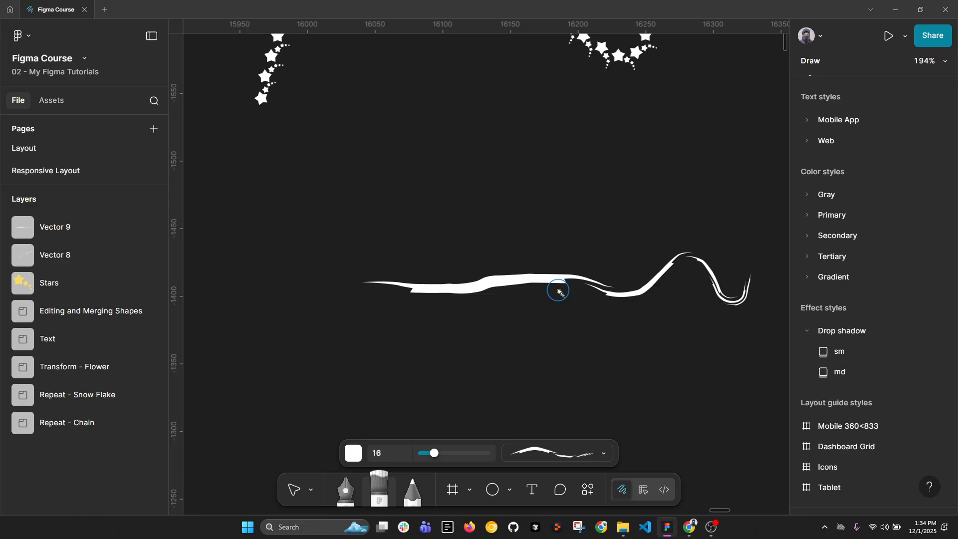
mouse_move(353, 351)
mouse_down()
mouse_move(375, 361)
mouse_move(368, 356)
mouse_move(397, 354)
mouse_move(403, 341)
mouse_up()
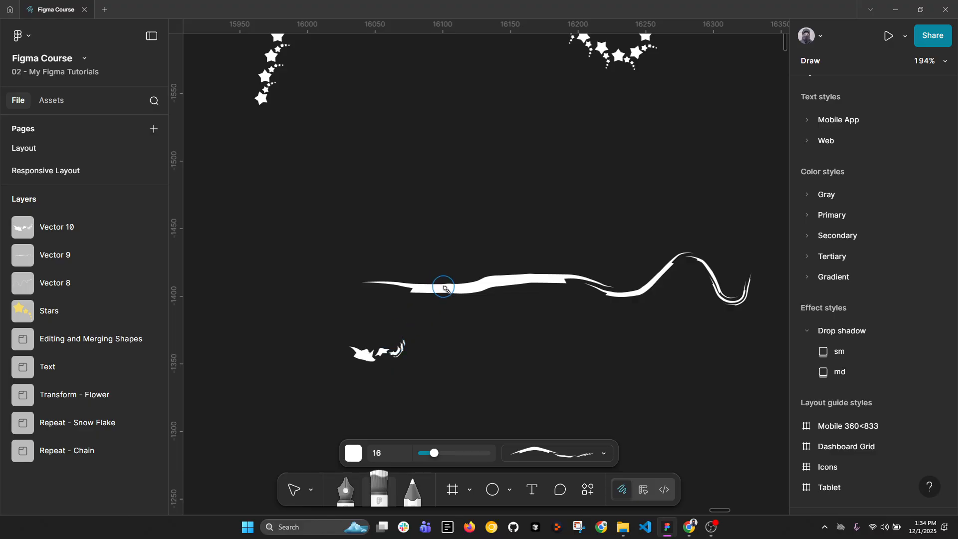
scroll(455, 289, down, 3)
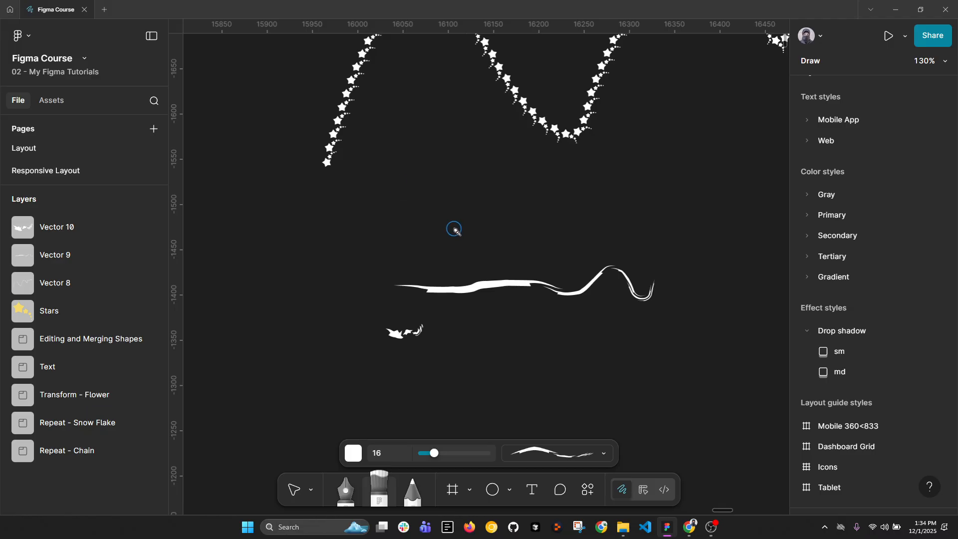
scroll(454, 230, down, 5)
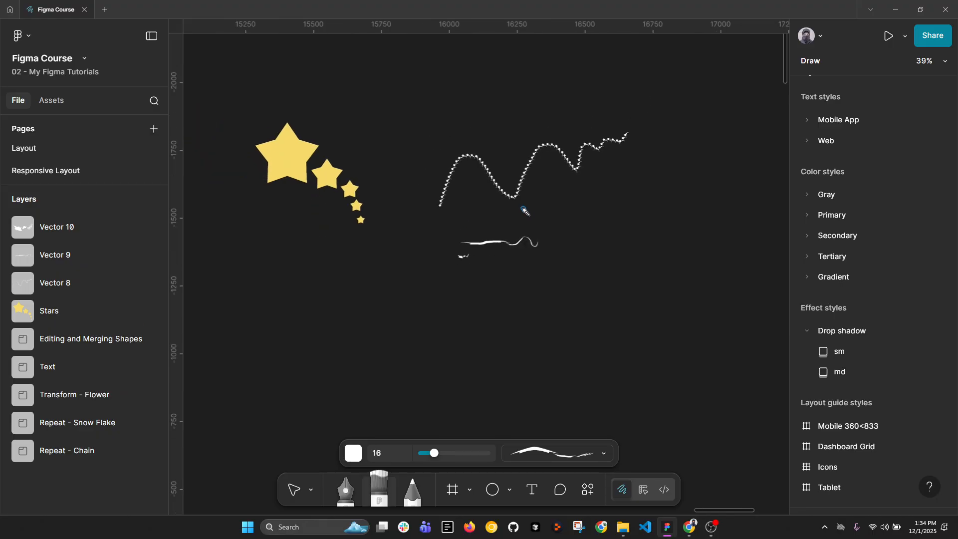
Examine the row of three circles and the triangular circle arrangement in the Editing and Merging Shapes frame.
key(v)
drag(453, 328, 469, 118)
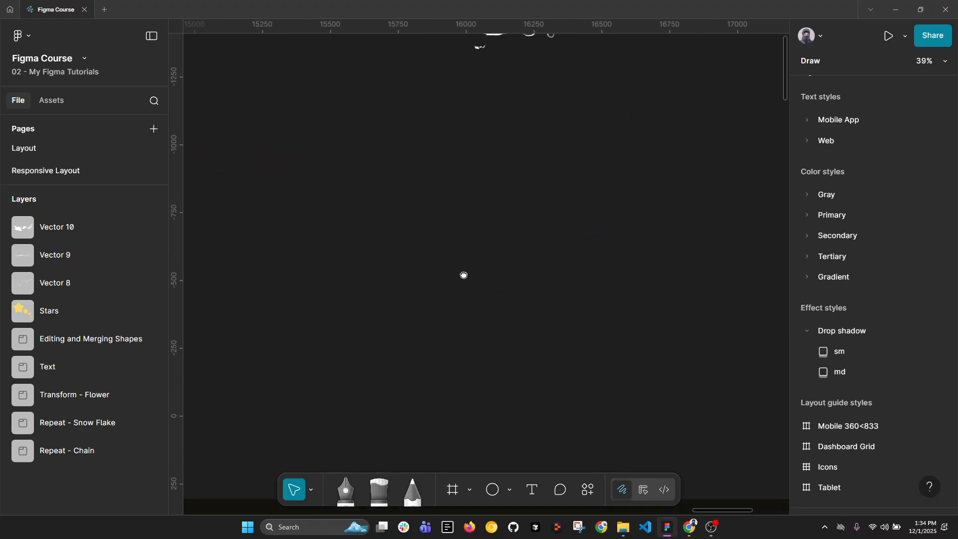
scroll(459, 237, down, 3)
mouse_move(463, 274)
mouse_down()
mouse_move(427, 172)
mouse_move(637, 231)
mouse_up()
scroll(324, 306, up, 7)
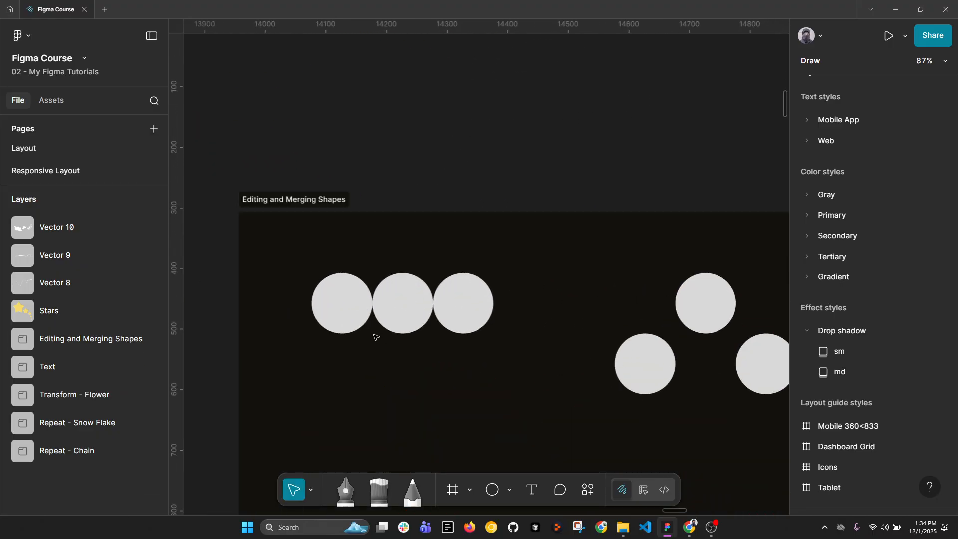
drag(260, 272, 491, 311)
drag(573, 289, 506, 273)
click(575, 349)
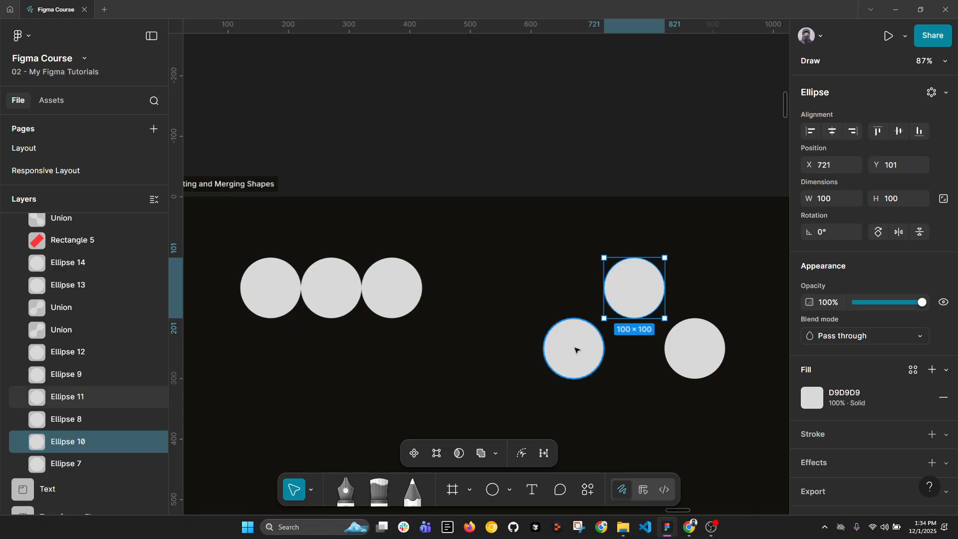
shift+click(697, 355)
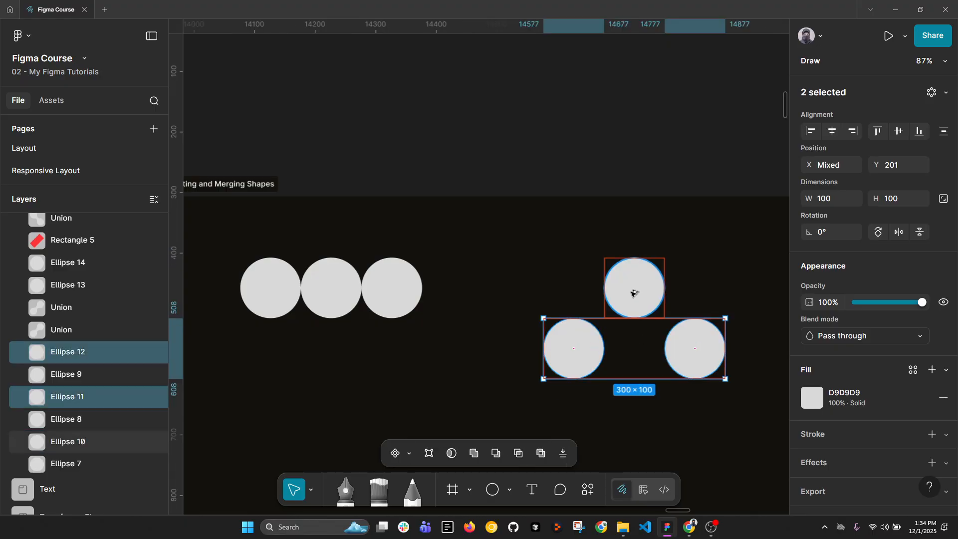
Try moving the first and third circles of the row downward, and undo the move.
click(259, 295)
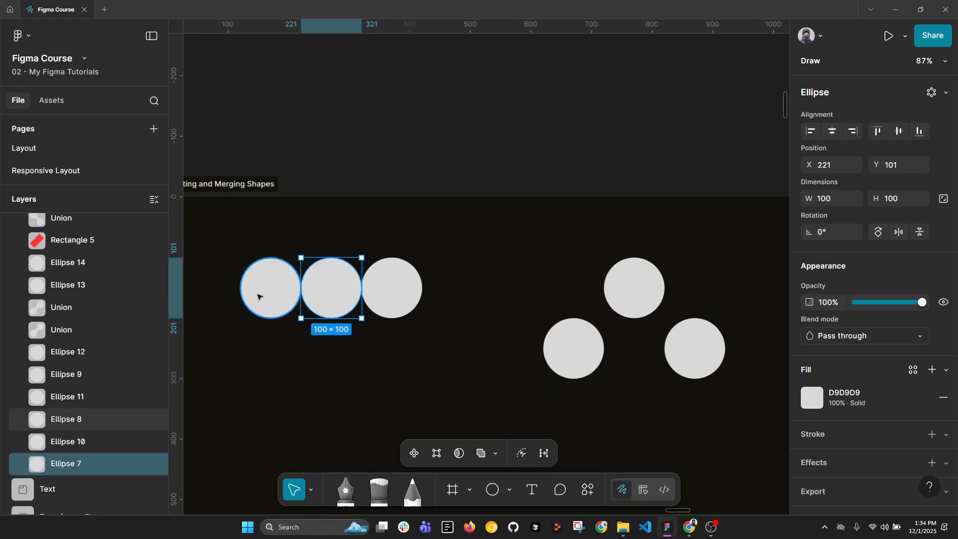
shift+click(375, 287)
drag(375, 284, 378, 344)
key(ctrl+z)
scroll(573, 349, right, 5)
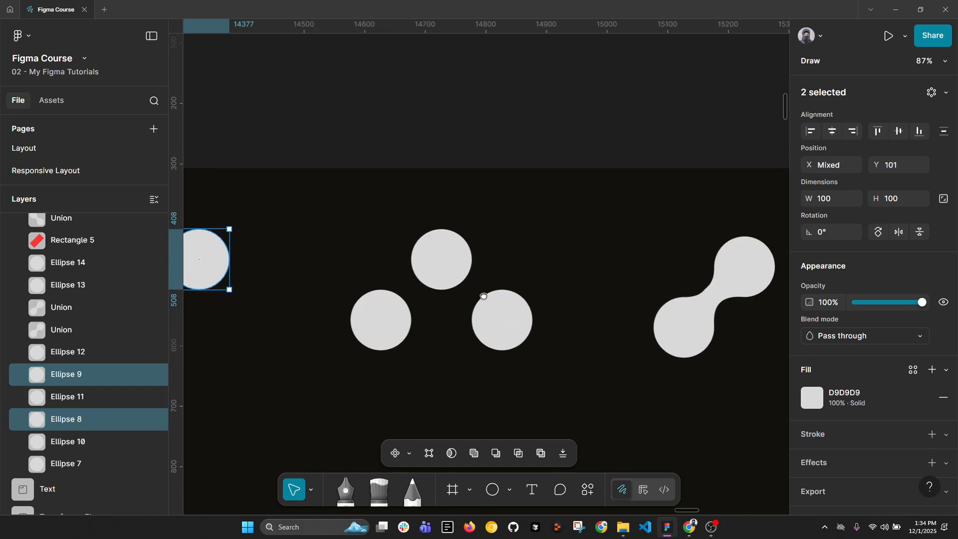
Compare the separate circles of the triangular arrangement with the merged dumbbell shape beside them.
click(357, 313)
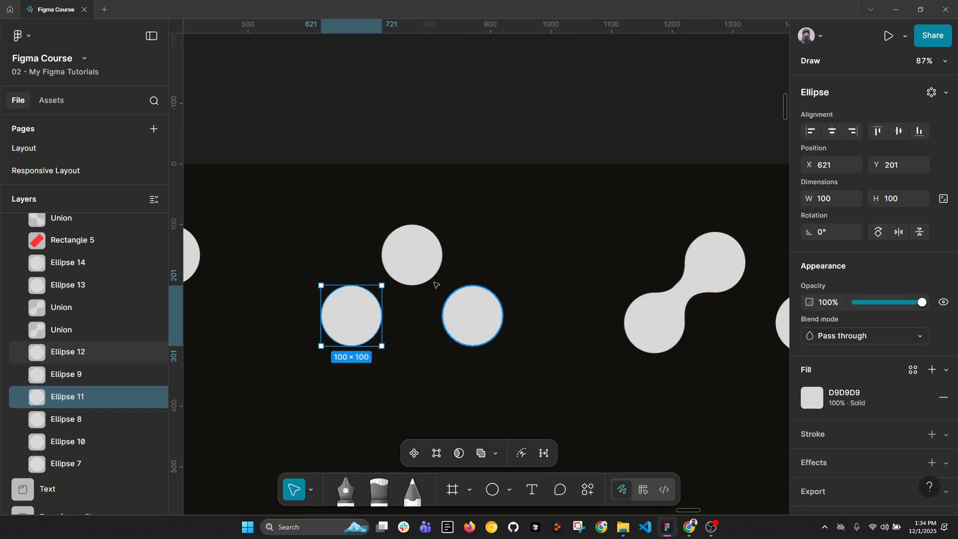
scroll(544, 312, right, 2)
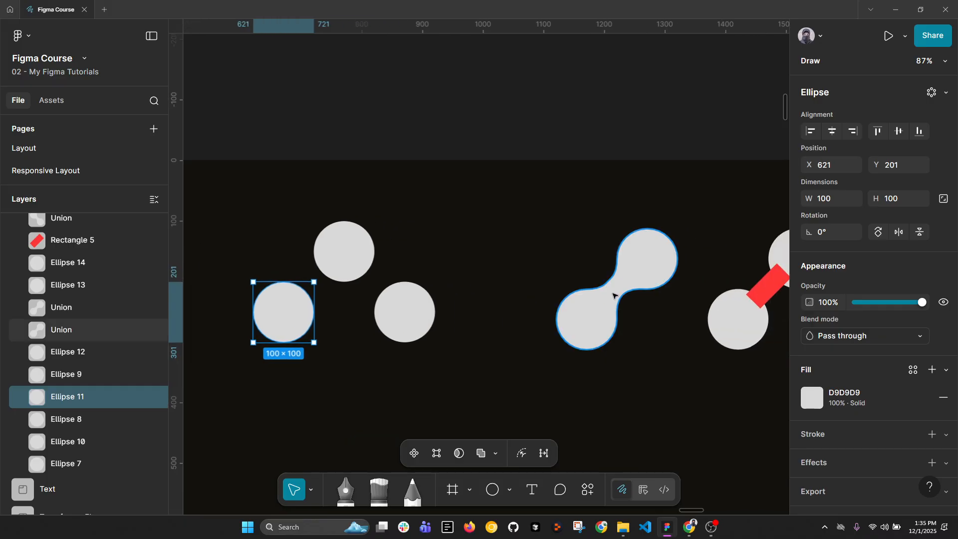
scroll(616, 290, right, 4)
Merge the two diagonal circles and the red rectangle connecting them with a Union.
click(630, 291)
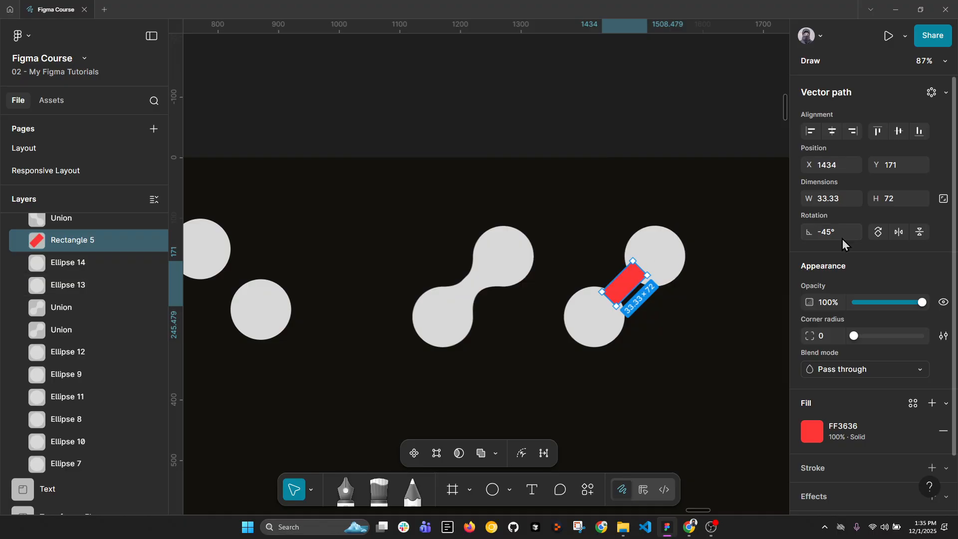
shift+click(669, 250)
shift+click(625, 280)
shift+click(580, 320)
scroll(455, 296, right, 6)
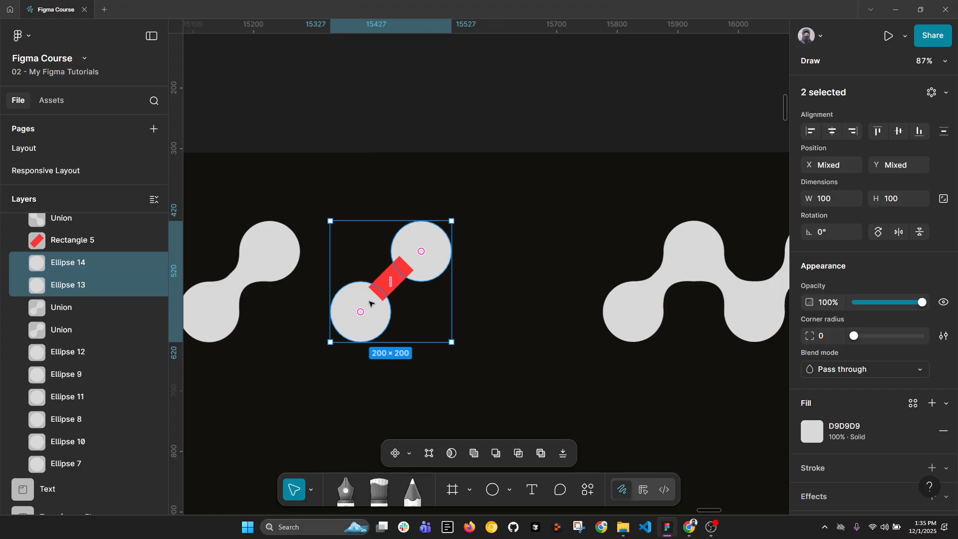
shift+click(389, 281)
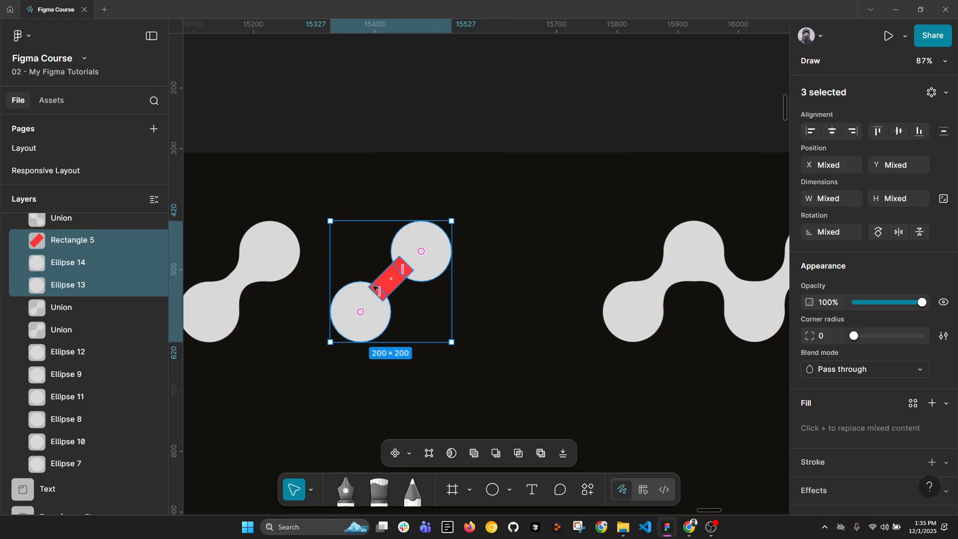
click(474, 453)
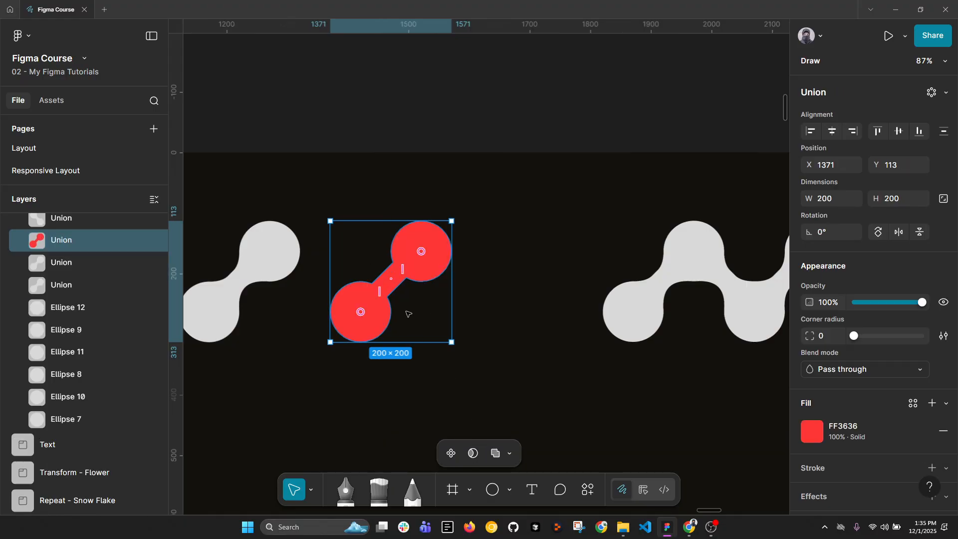
Set the red union's corner radius to 200.
scroll(379, 294, up, 2)
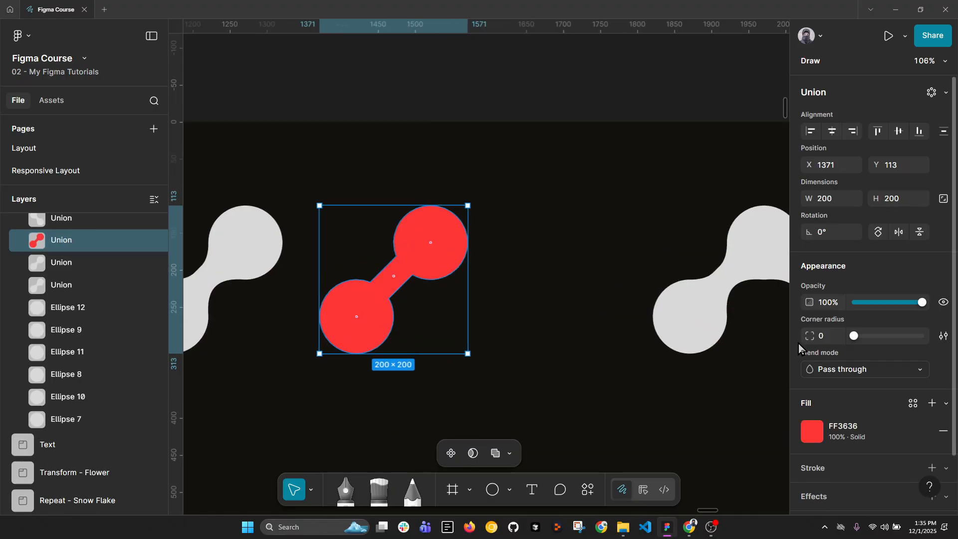
drag(857, 339, 948, 349)
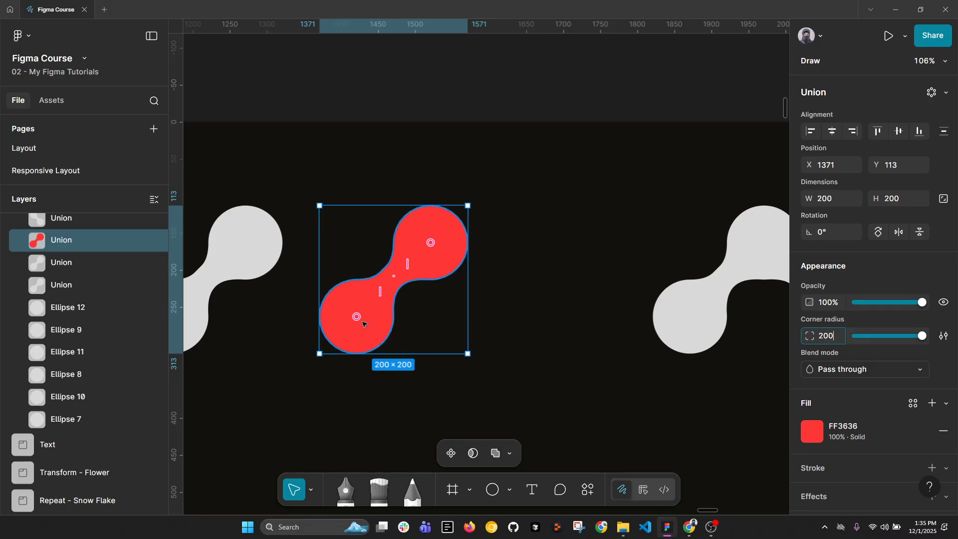
Examine the individual overlapping unions that make up the gray zigzag chain of circles.
drag(640, 309, 523, 307)
click(661, 308)
scroll(669, 313, down, 1)
drag(671, 315, 391, 298)
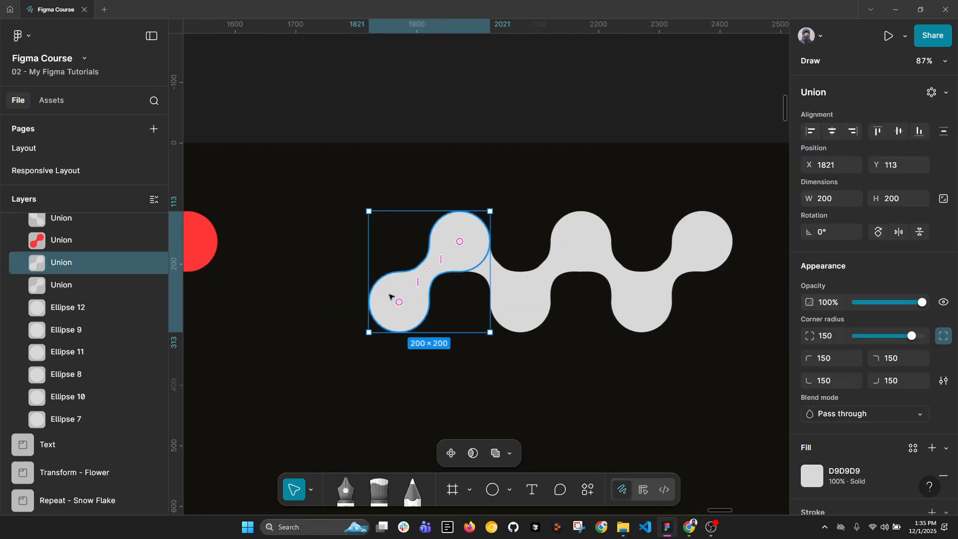
click(513, 300)
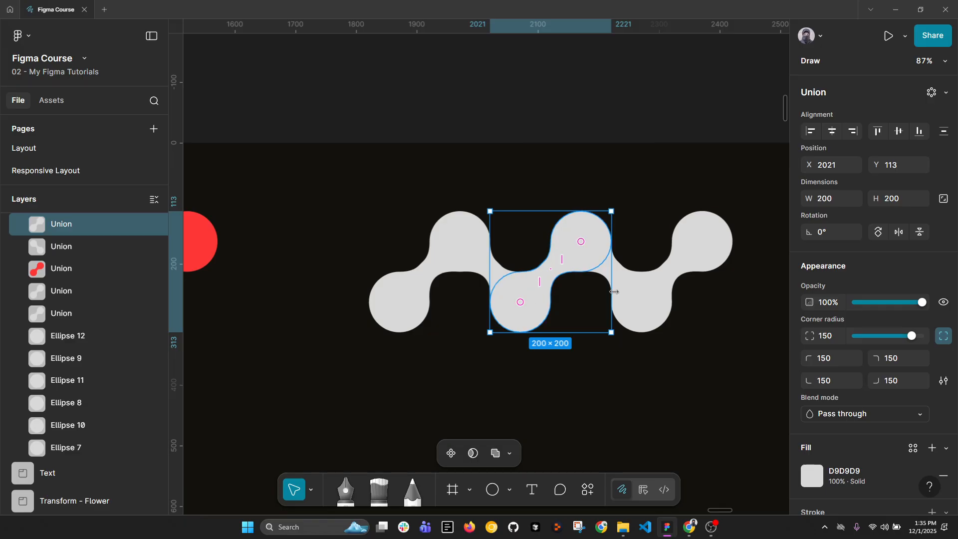
click(641, 300)
click(603, 275)
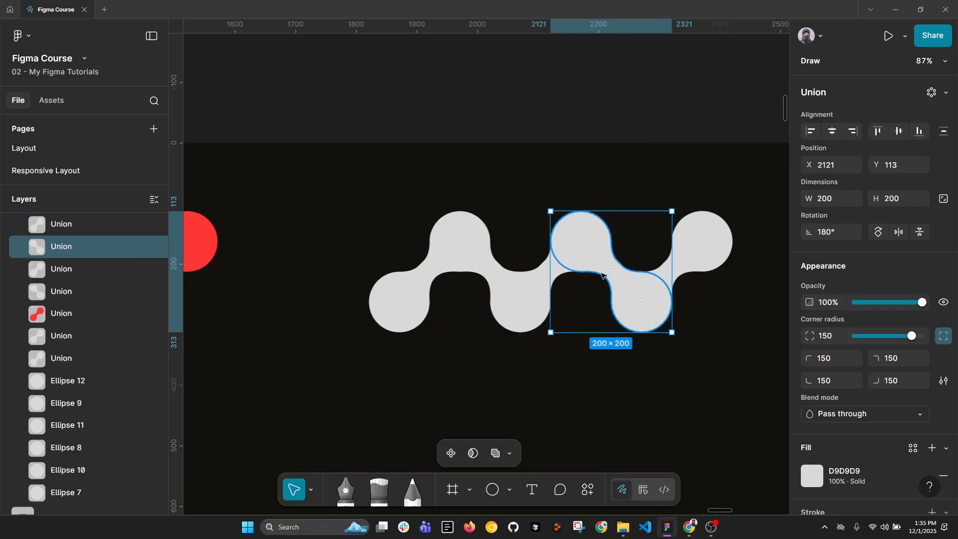
Set the fill of the two 180°-rotated unions in the zigzag chain to dark gray 727272.
click(480, 266)
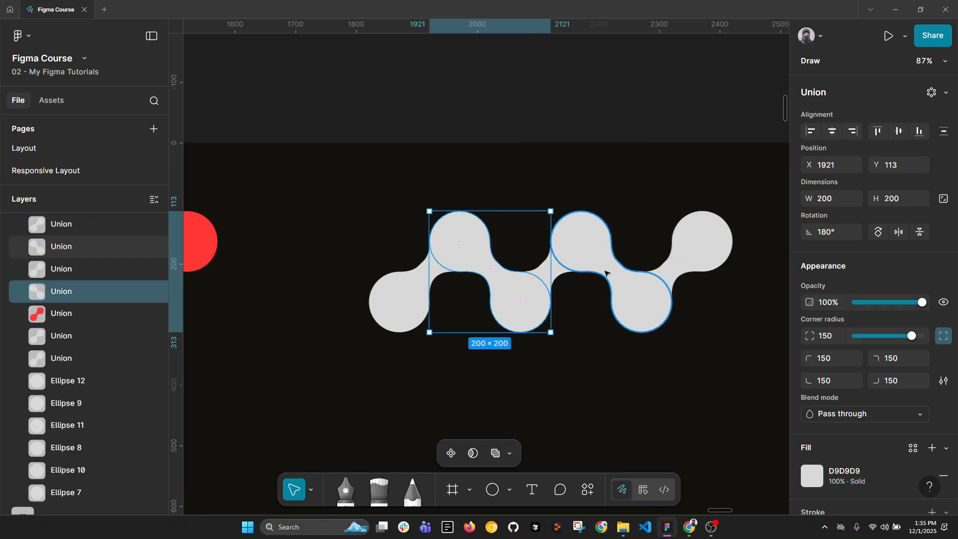
shift+click(606, 274)
click(818, 478)
drag(664, 319, 617, 320)
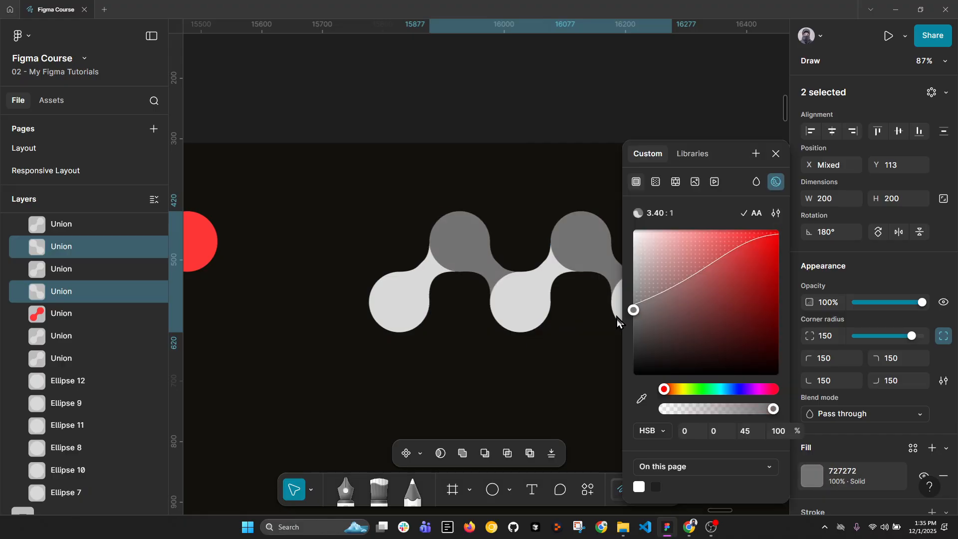
key(Escape)
Flatten the five unions of the zigzag chain into a single vector.
click(408, 287)
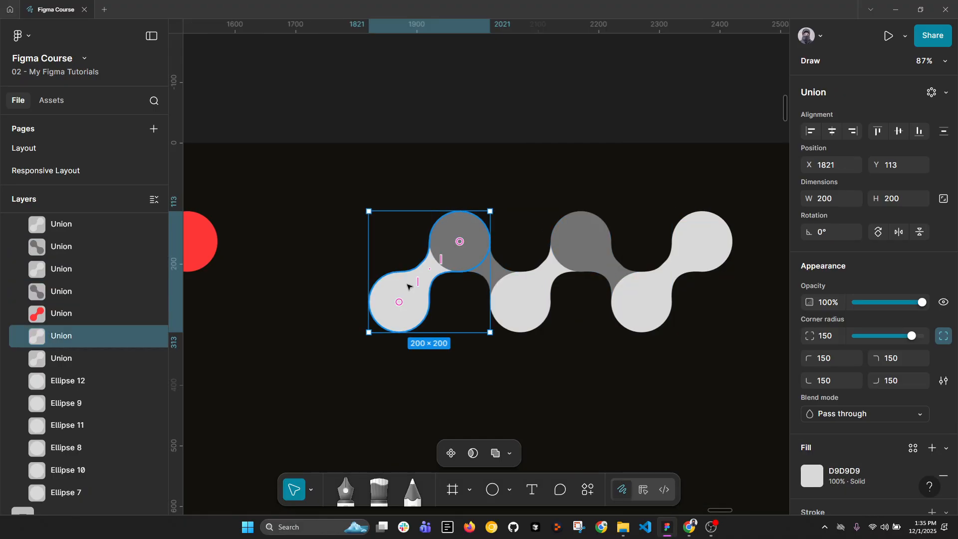
scroll(408, 287, down, 5)
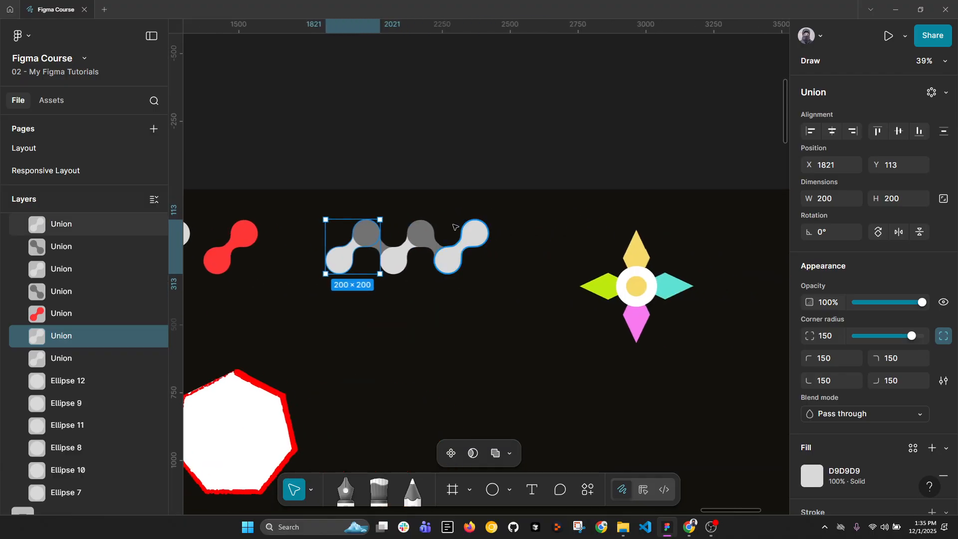
scroll(390, 225, up, 3)
drag(283, 166, 536, 292)
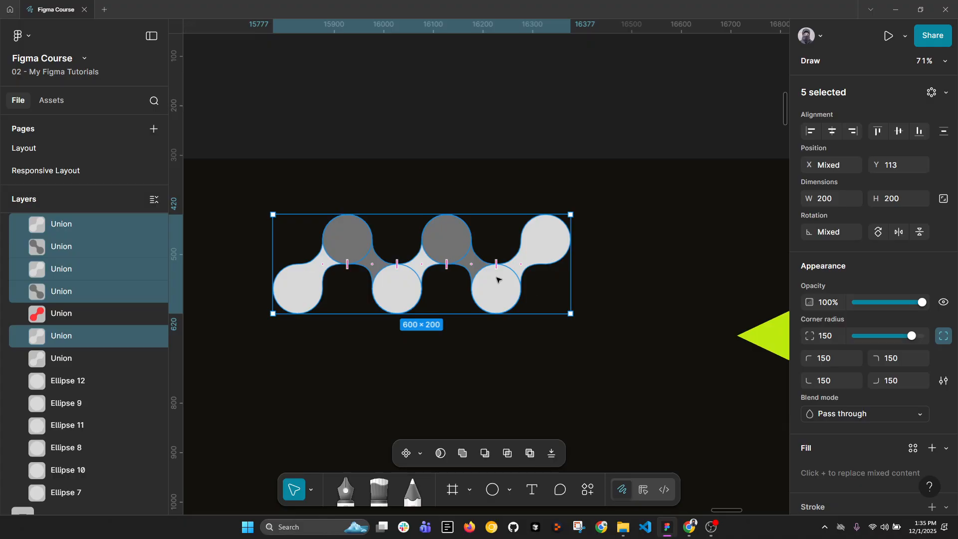
right_click(446, 244)
click(455, 299)
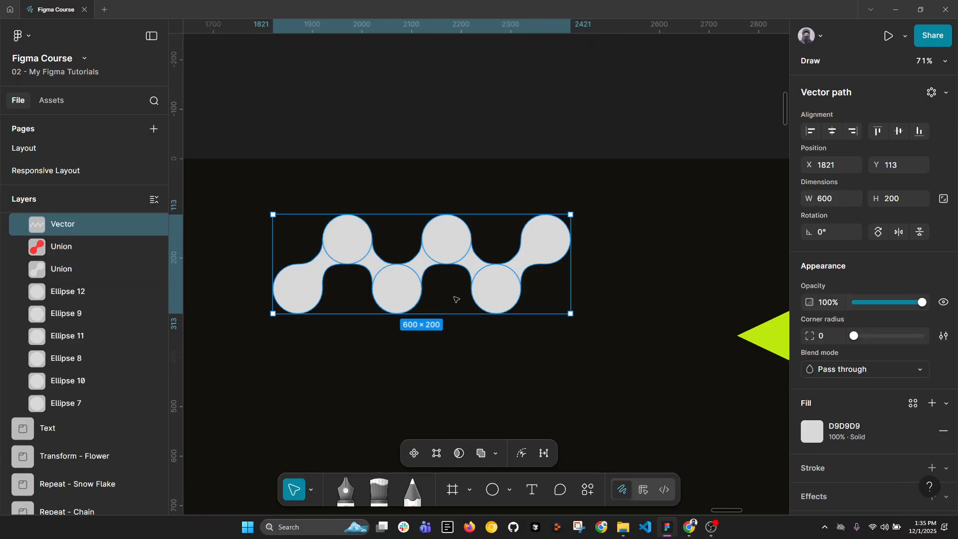
Create a stretch brush from the flattened zigzag vector.
scroll(455, 300, down, 2)
scroll(469, 292, right, 2)
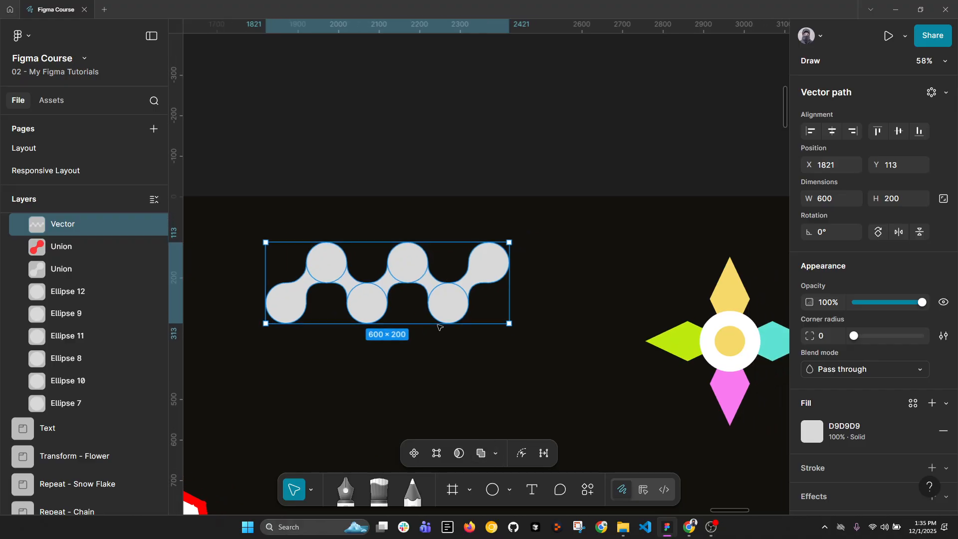
right_click(435, 290)
mouse_move(504, 370)
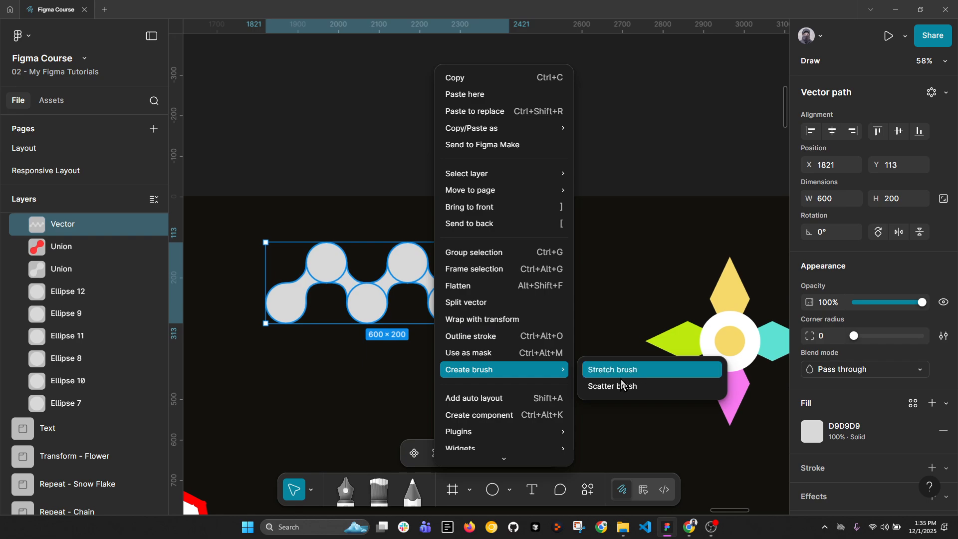
click(621, 372)
click(507, 183)
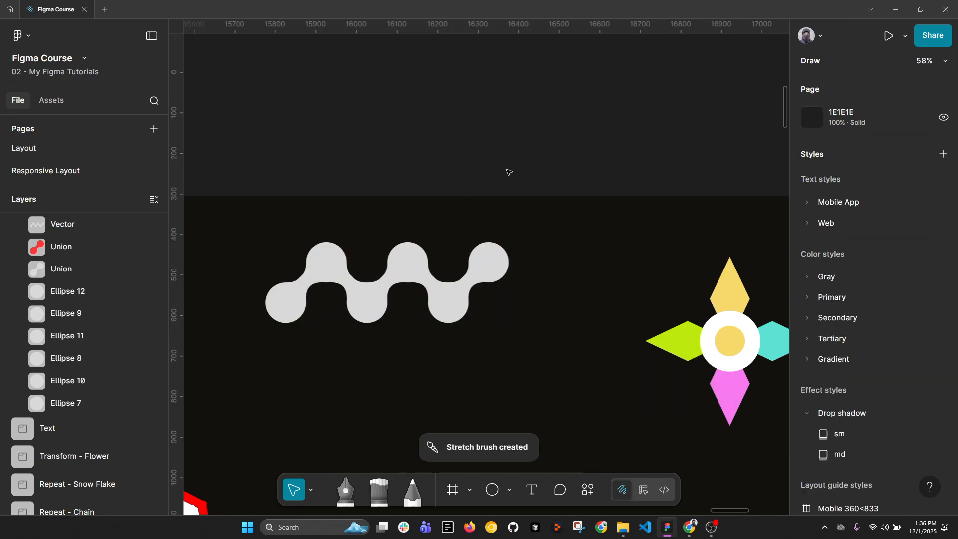
Choose the custom Vector stretch brush for the Brush tool.
click(379, 490)
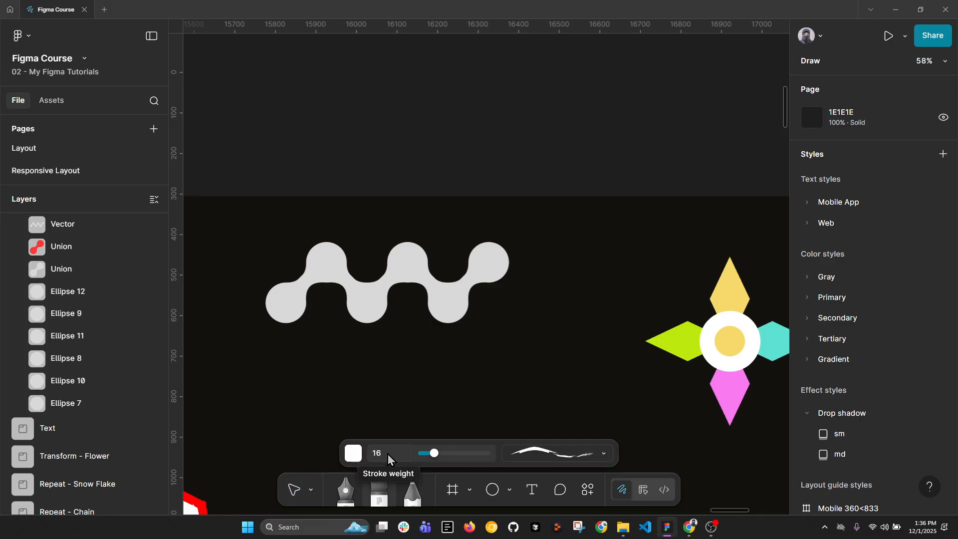
click(556, 454)
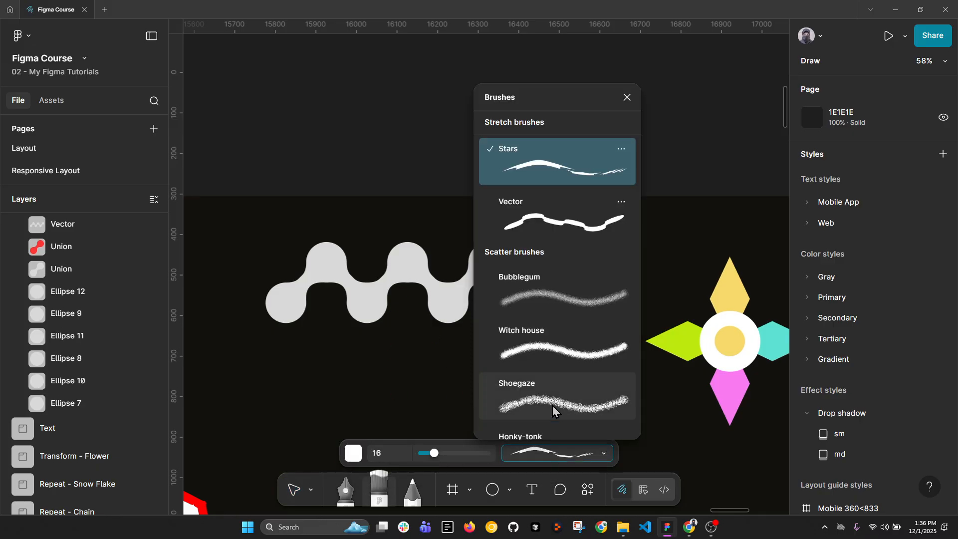
click(546, 228)
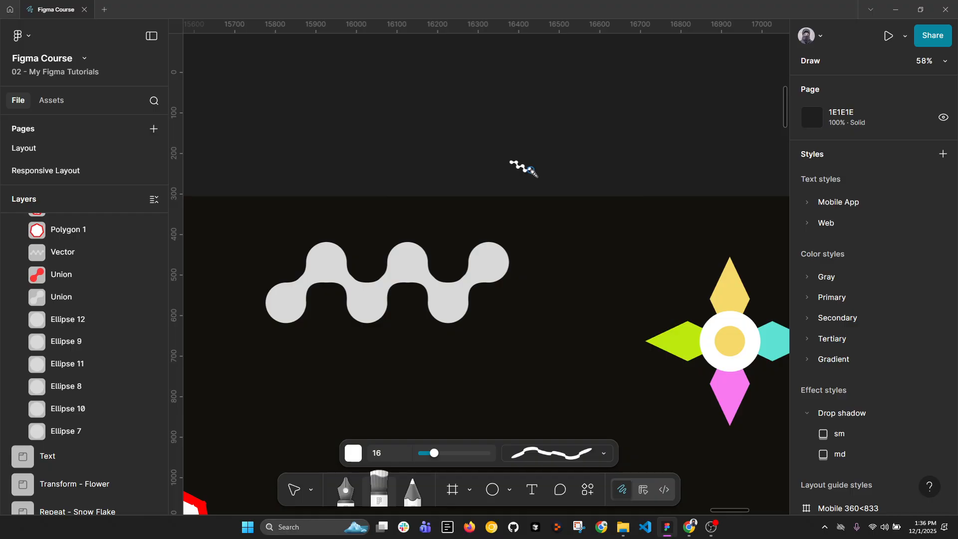
Try painting two freehand strokes above the zigzag shape with the Vector stretch brush, undoing each.
mouse_move(535, 170)
mouse_down()
mouse_move(598, 173)
mouse_move(626, 156)
mouse_move(674, 164)
mouse_move(723, 142)
mouse_up()
key(ctrl+z)
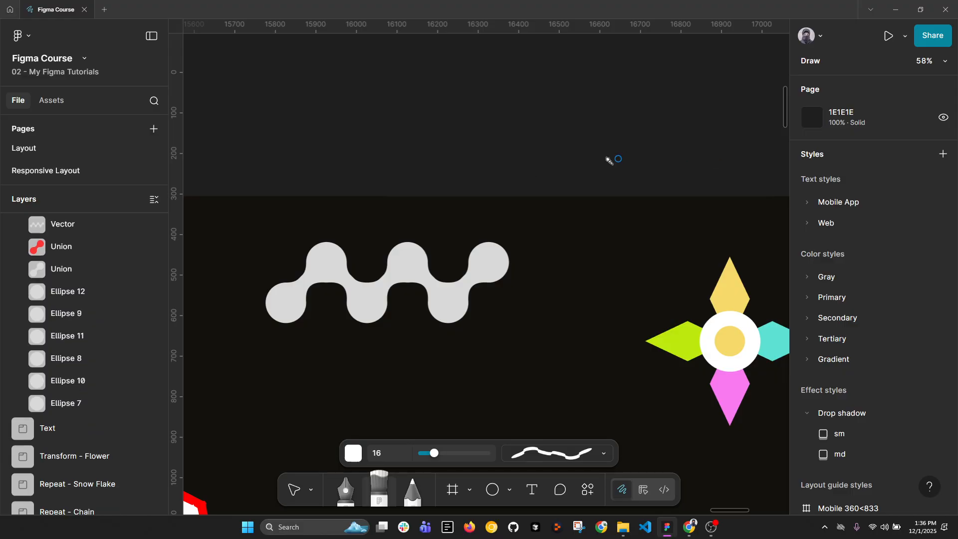
mouse_move(448, 152)
mouse_down()
mouse_move(572, 152)
mouse_move(492, 155)
mouse_move(469, 173)
mouse_move(595, 164)
mouse_up()
key(ctrl+z)
Paint a straight horizontal Vector brush stroke about 140 px long above the frame and finish drawing.
mouse_move(471, 155)
mouse_down()
mouse_move(528, 153)
mouse_move(501, 175)
mouse_up()
key(Escape)
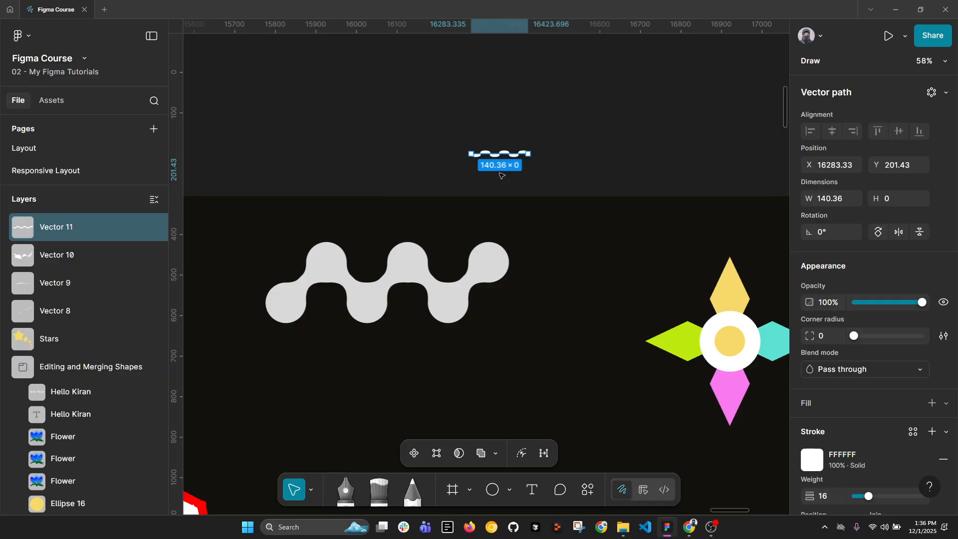
Compare the grouped first flower with the flattened third flower in the row of blue flowers.
scroll(512, 182, down, 4)
drag(632, 208, 651, 186)
scroll(501, 284, down, 3)
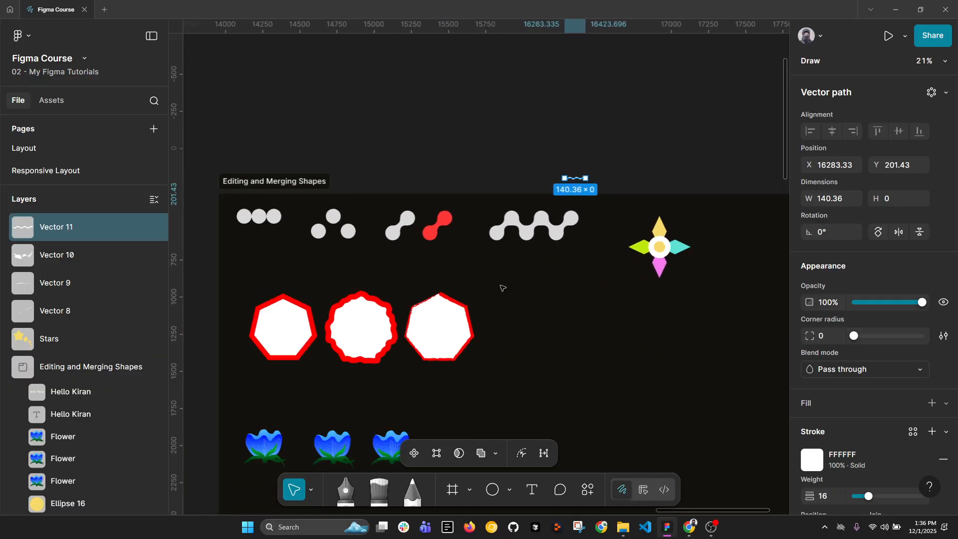
drag(500, 285, 491, 177)
scroll(310, 344, up, 3)
click(324, 319)
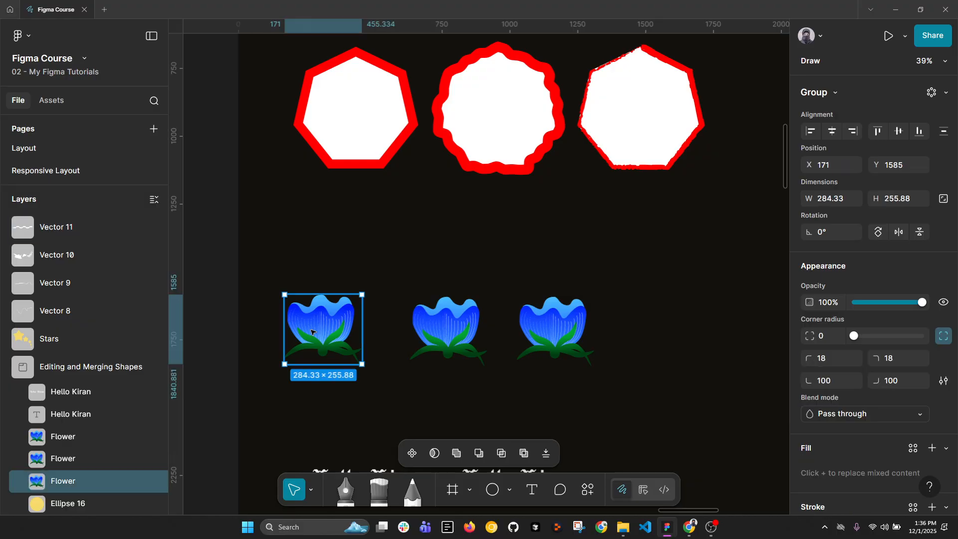
scroll(344, 307, down, 1)
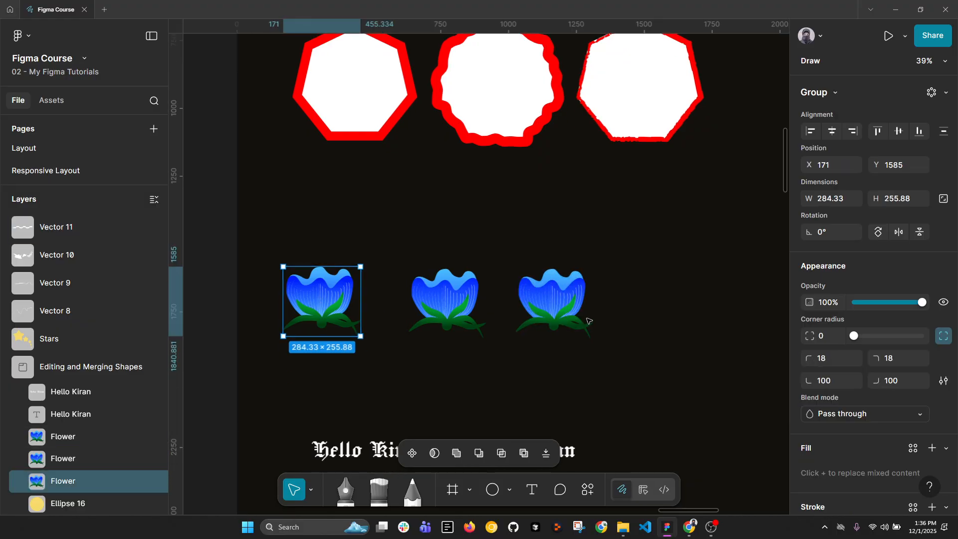
click(599, 349)
click(554, 280)
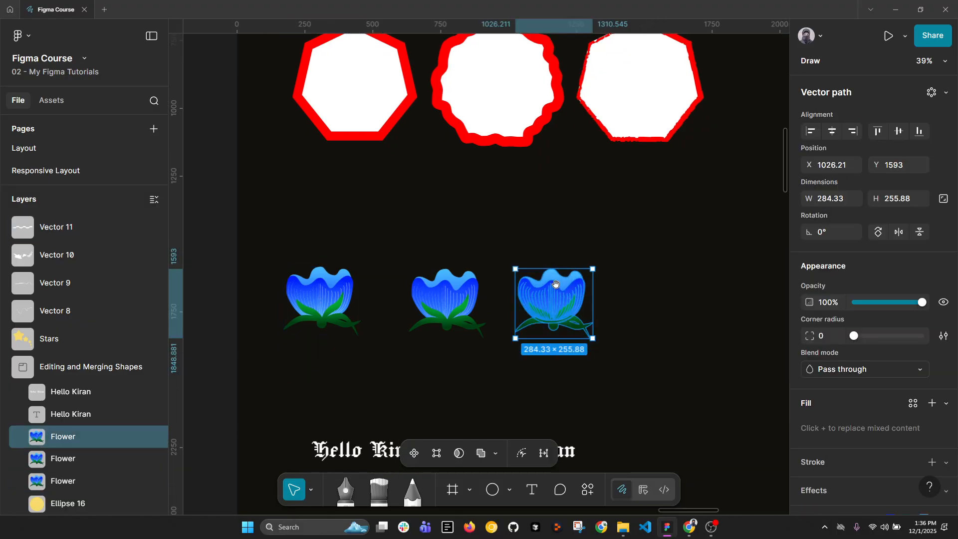
drag(554, 280, 483, 270)
Inspect the separate shapes inside the first flower's group, down to one green leaf.
scroll(483, 269, up, 2)
click(233, 289)
scroll(245, 287, left, 3)
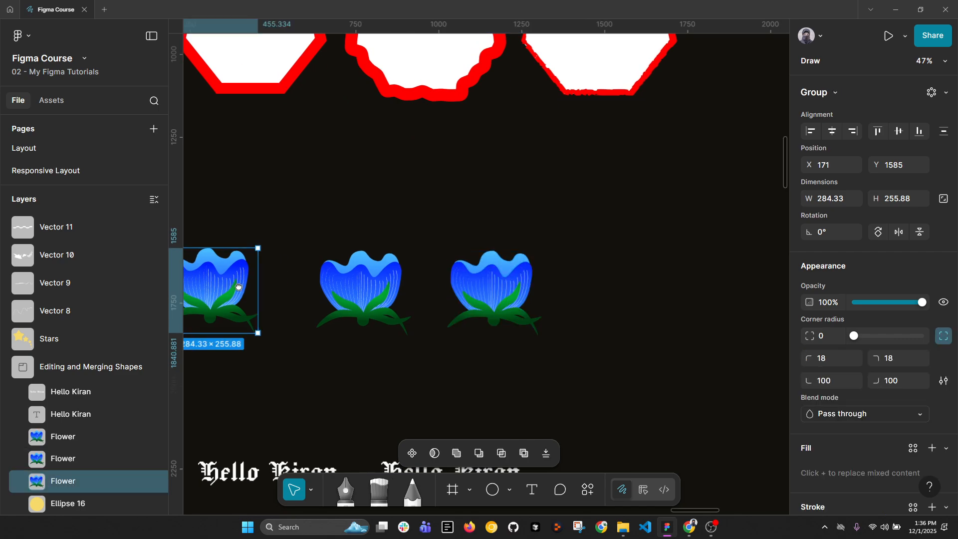
double_click(274, 286)
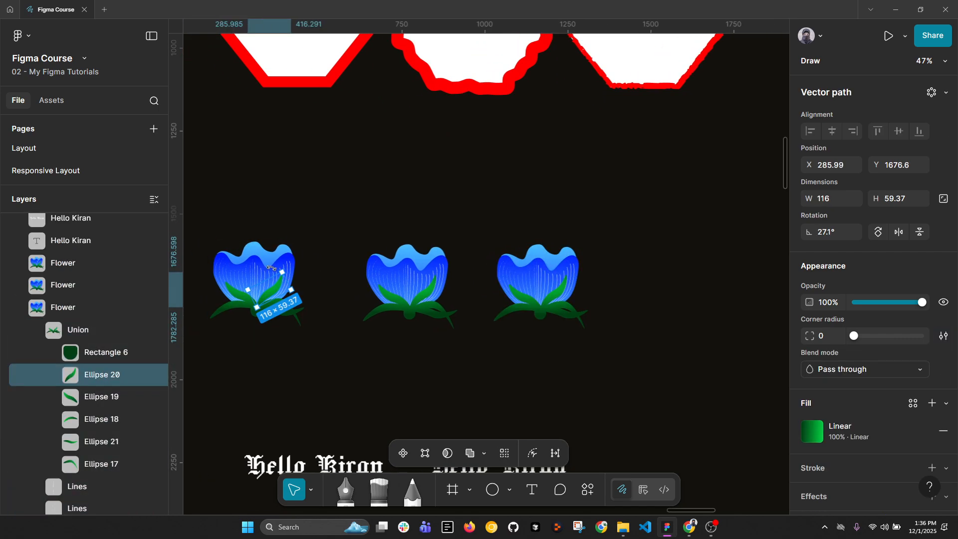
scroll(247, 276, up, 5)
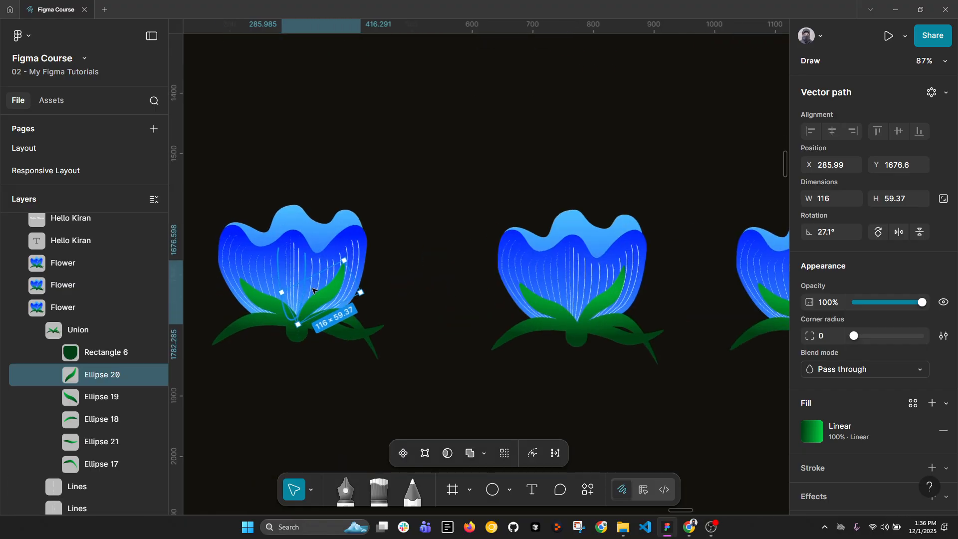
Flatten the third flower and create a scatter brush from it.
click(503, 373)
scroll(437, 344, right, 6)
click(540, 258)
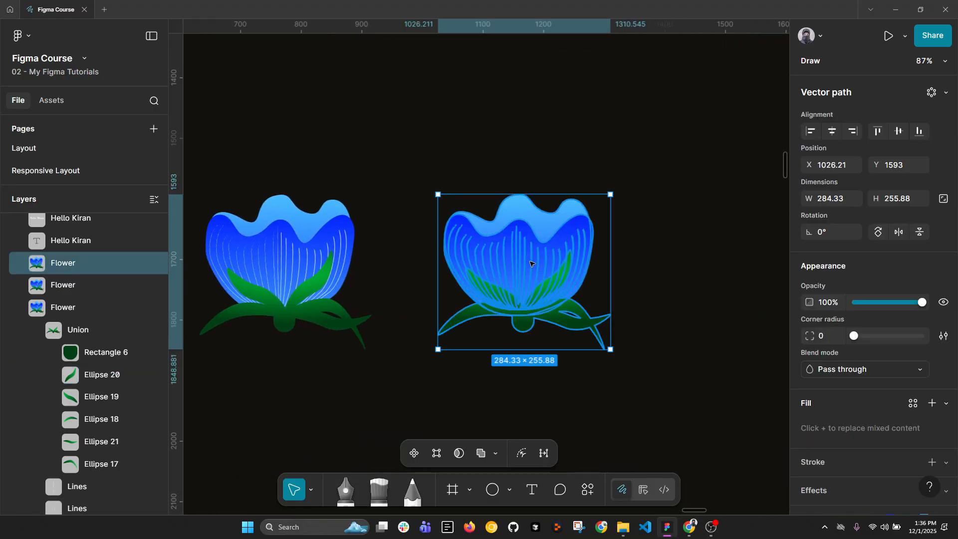
right_click(531, 263)
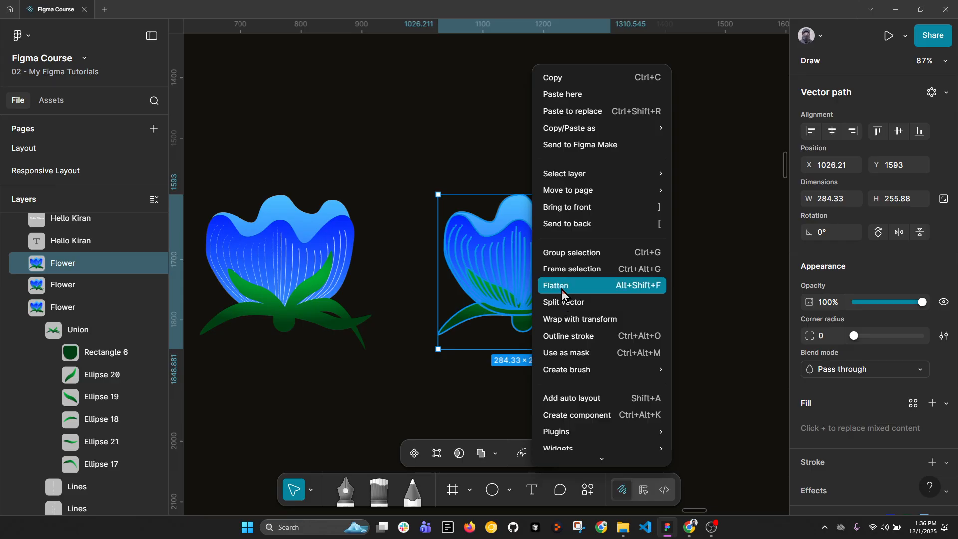
click(563, 294)
right_click(528, 274)
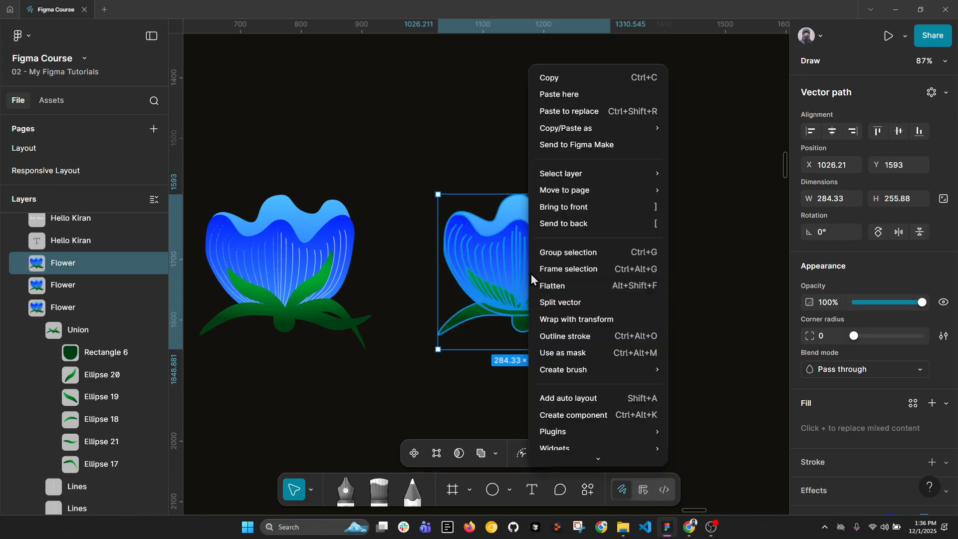
mouse_move(553, 372)
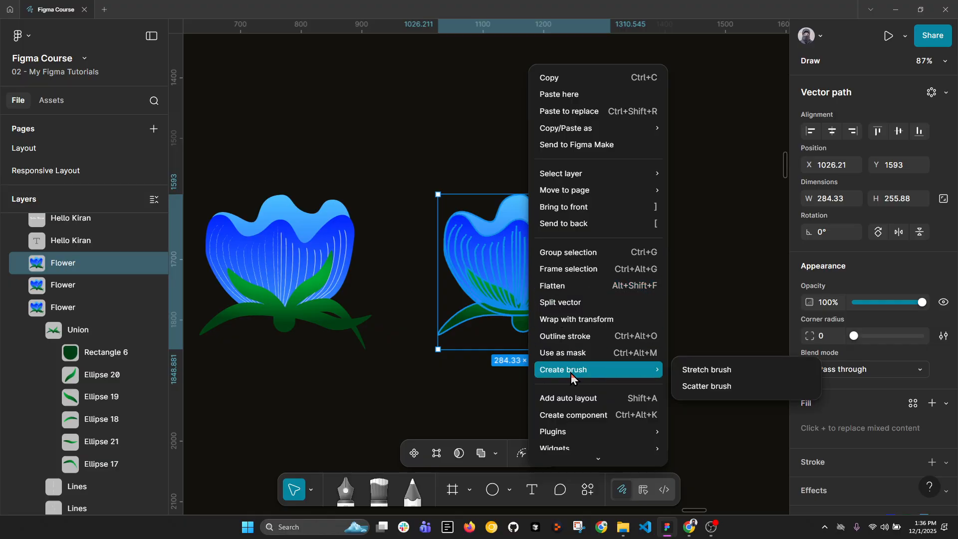
click(700, 387)
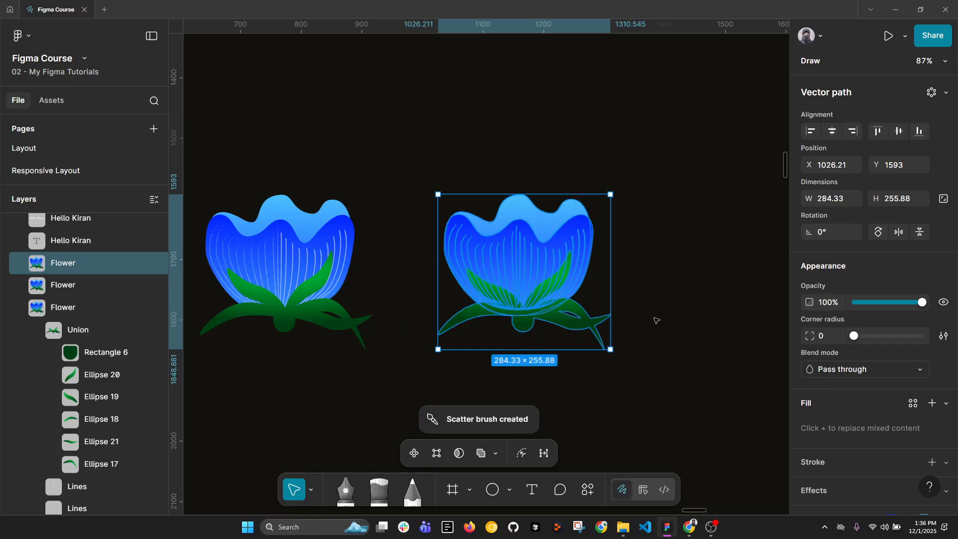
Paint a wavy stroke about 686 × 106 px beside the third flower with the new flower scatter brush.
scroll(657, 321, down, 3)
click(679, 271)
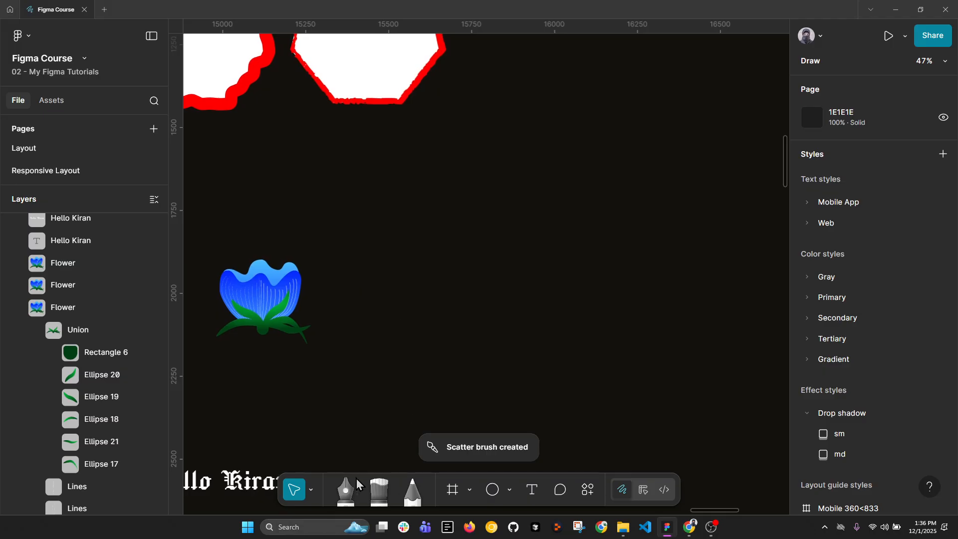
key(b)
click(516, 453)
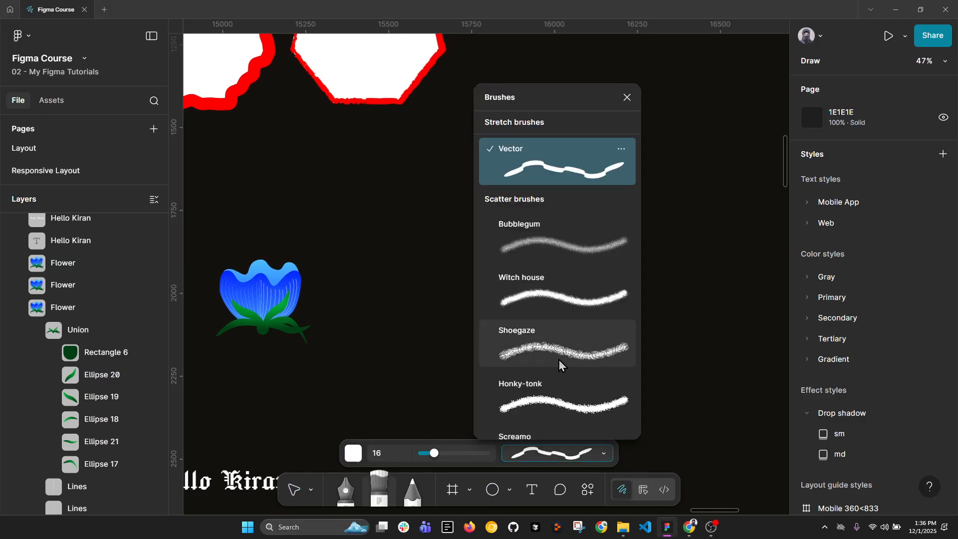
scroll(547, 417, down, 10)
click(547, 417)
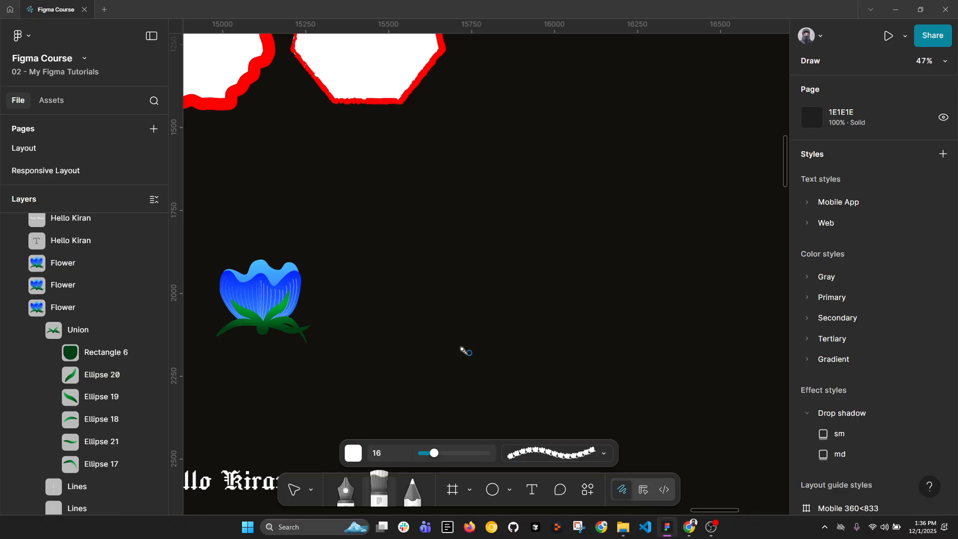
mouse_move(372, 319)
mouse_down()
mouse_move(412, 290)
mouse_move(507, 313)
mouse_move(558, 284)
mouse_move(599, 293)
mouse_up()
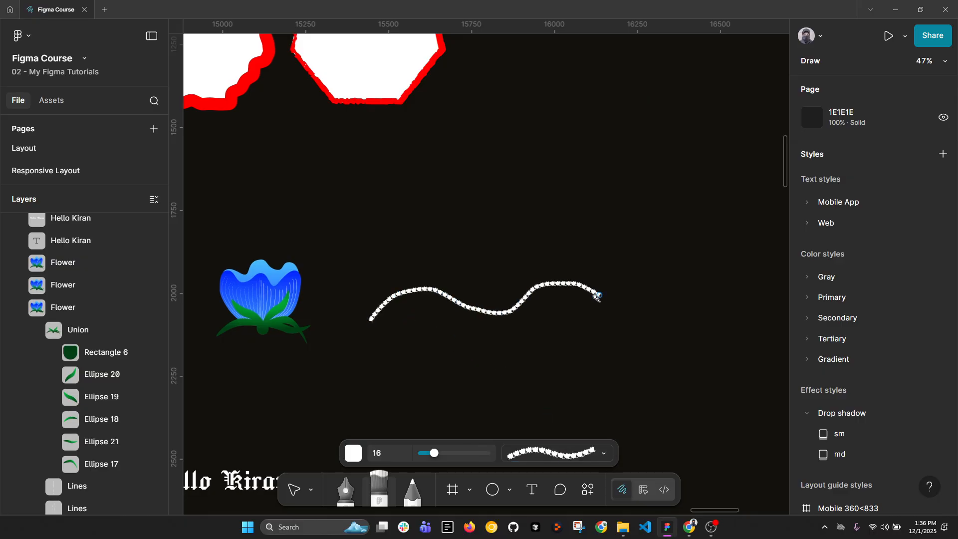
Set the stroke weight of the painted flower brush stroke to 82.
scroll(355, 327, up, 5)
key(v)
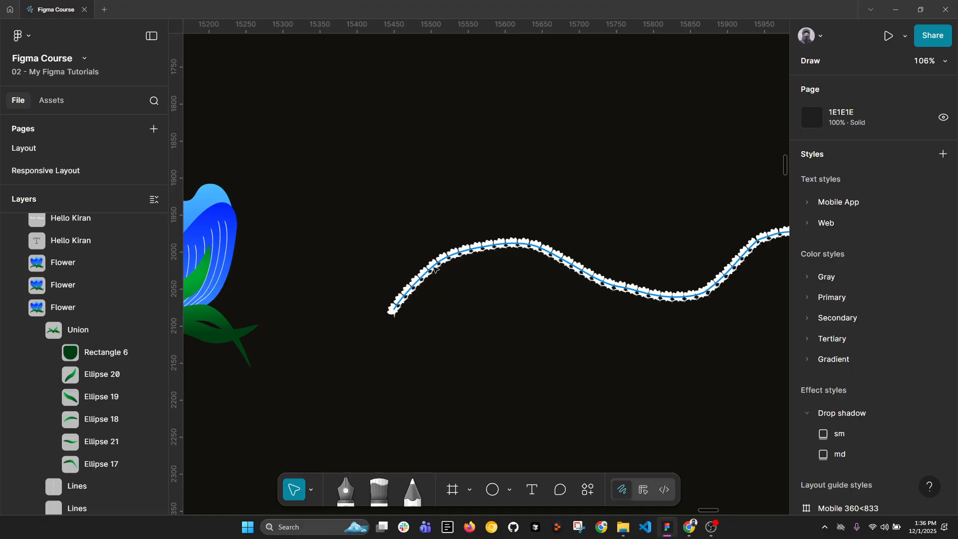
click(435, 269)
scroll(526, 344, right, 3)
scroll(866, 439, down, 2)
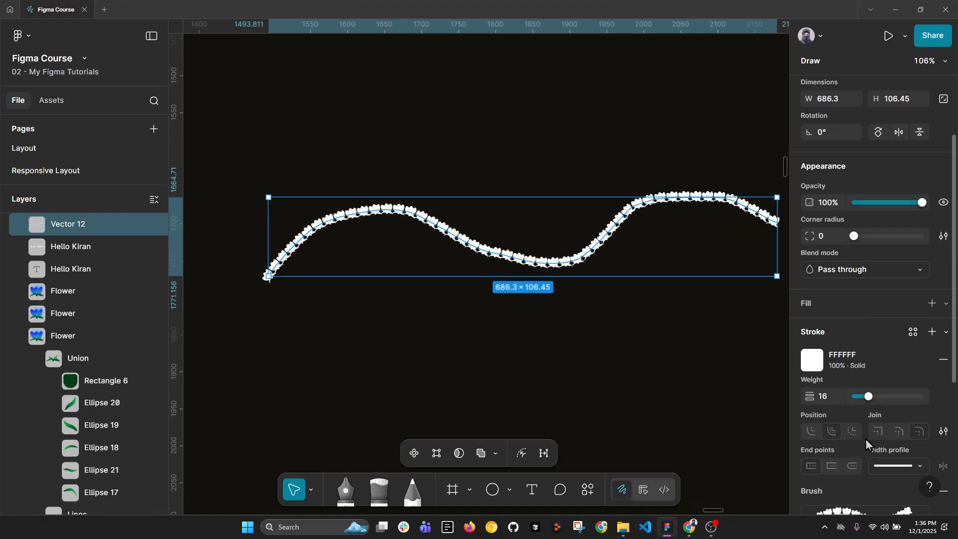
drag(870, 398, 897, 400)
scroll(596, 287, down, 5)
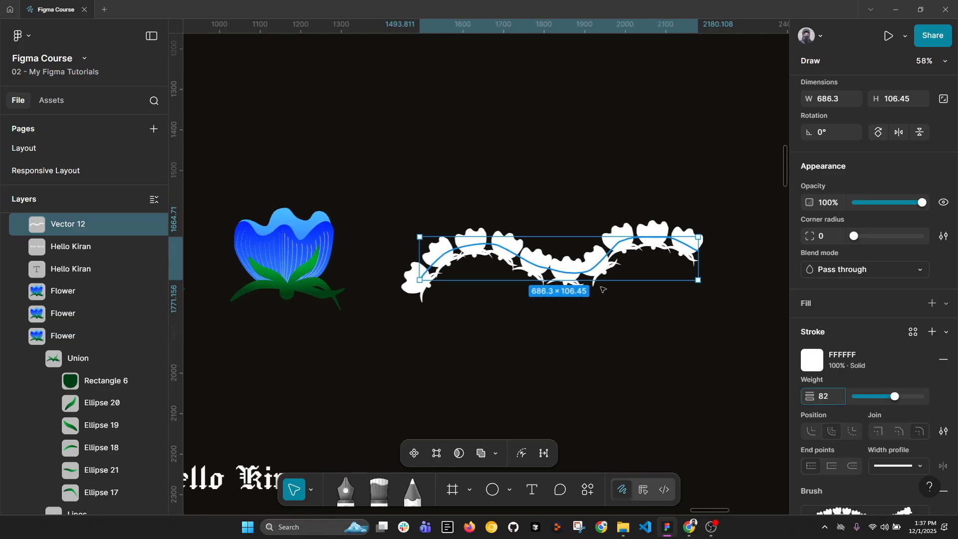
scroll(822, 423, down, 3)
scroll(477, 225, up, 5)
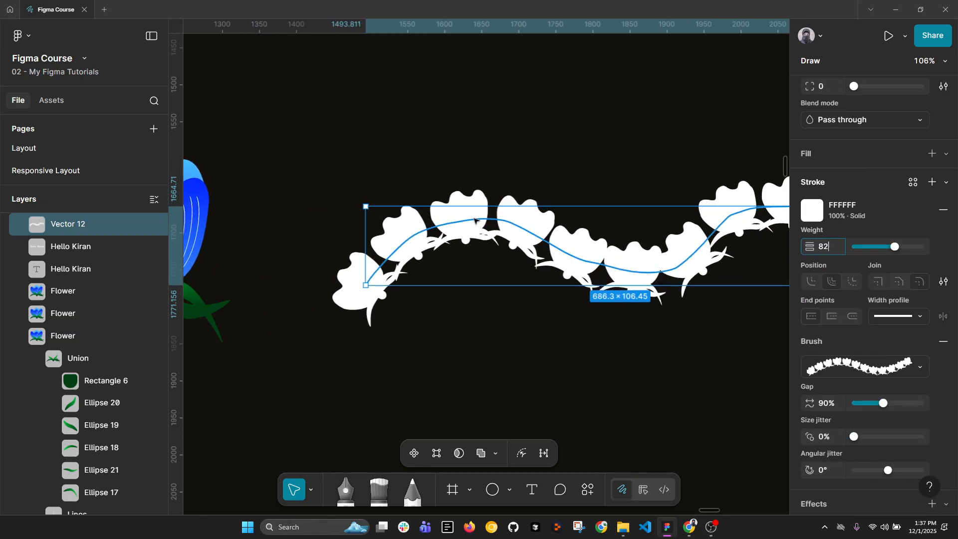
Try the Bend tool on the anchor point at the first crest of the flower stroke.
double_click(476, 224)
click(468, 220)
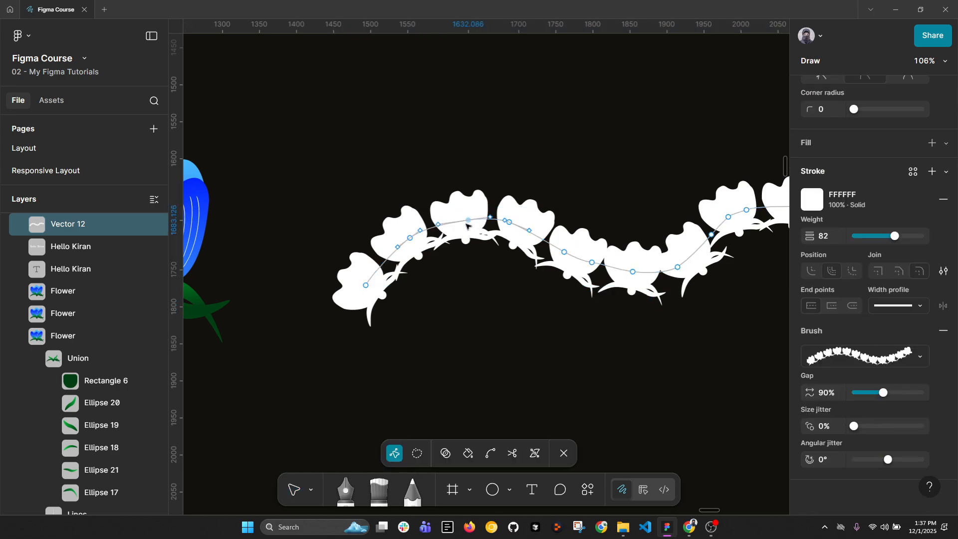
click(490, 453)
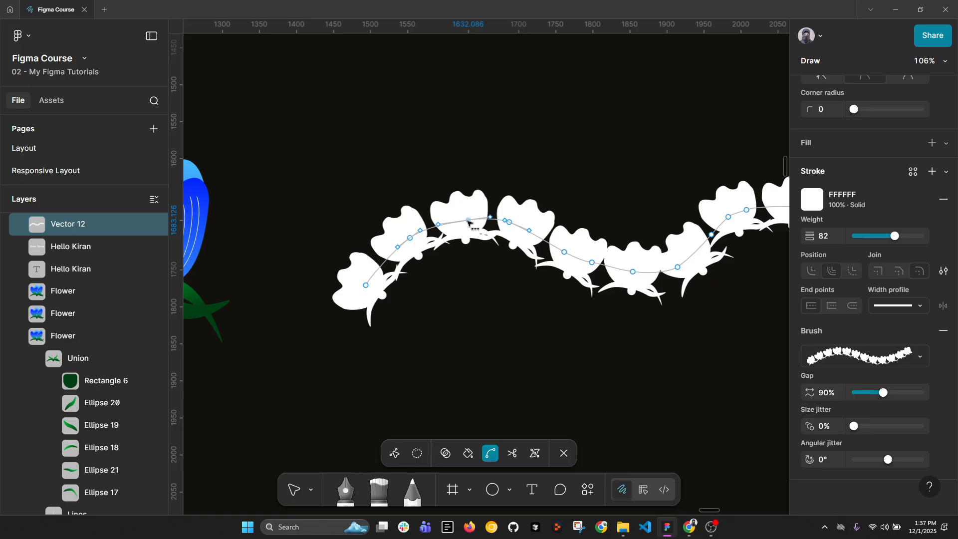
click(468, 220)
click(469, 220)
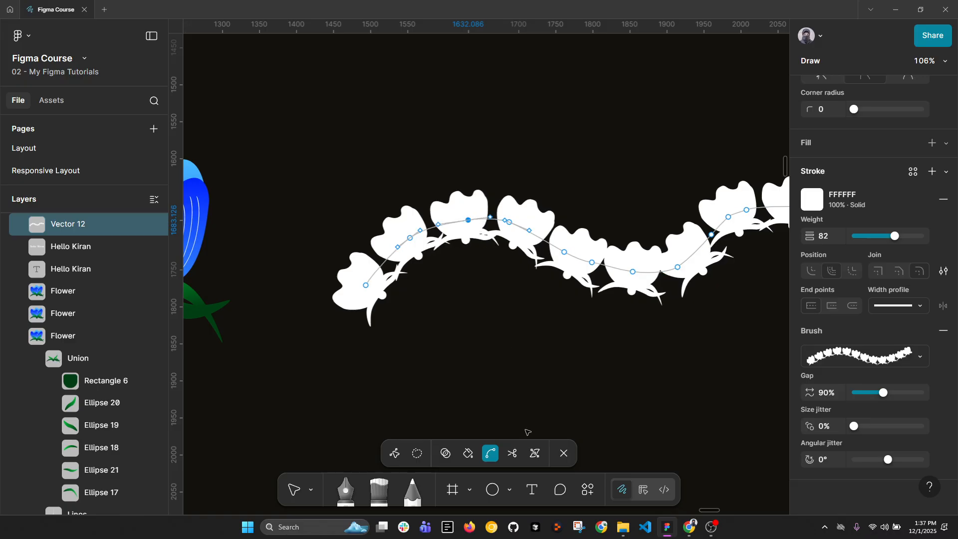
Widen the flower stroke to about 199 near its first crest with the Variable width tool, and finish vector editing.
click(535, 454)
click(489, 219)
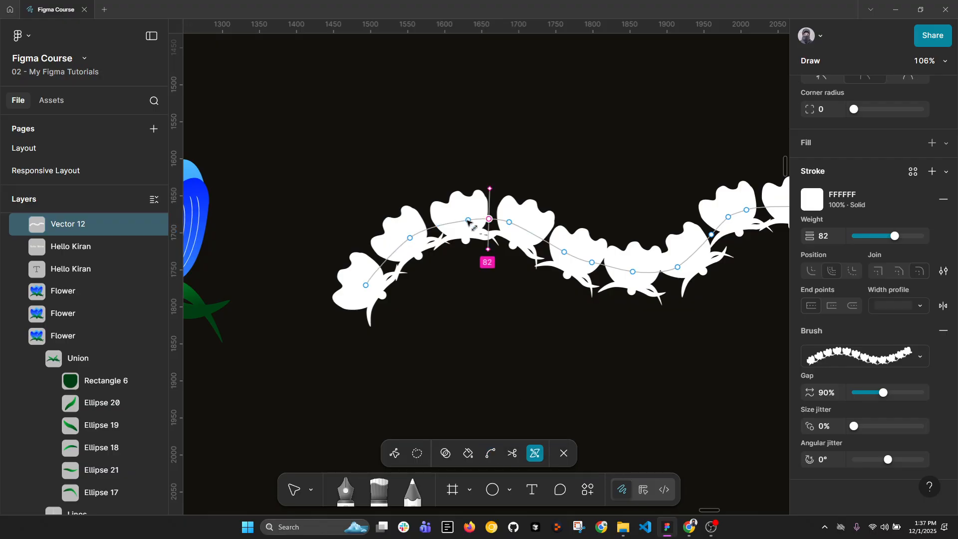
drag(490, 191, 498, 146)
scroll(460, 214, down, 5)
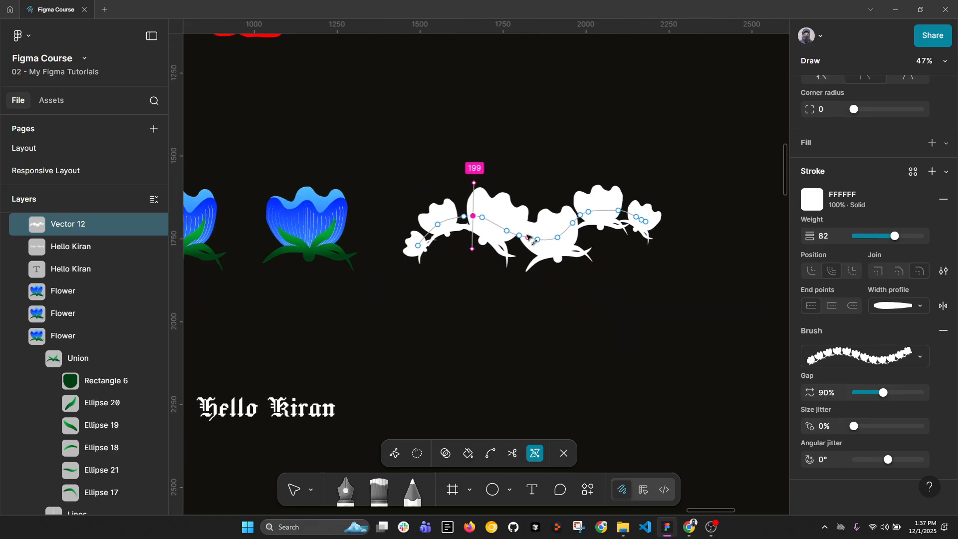
scroll(532, 238, up, 3)
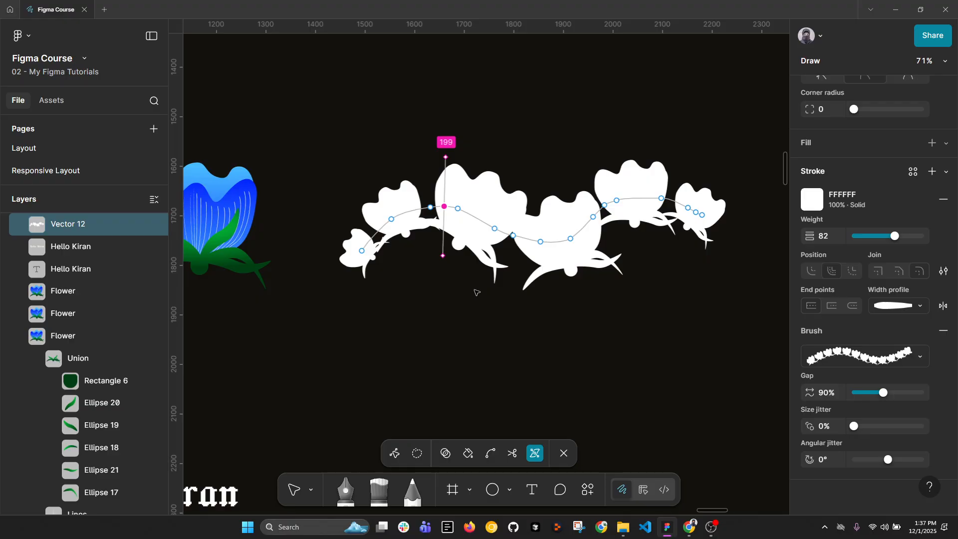
key(Escape)
key(Escape)
scroll(579, 279, down, 5)
key(Escape)
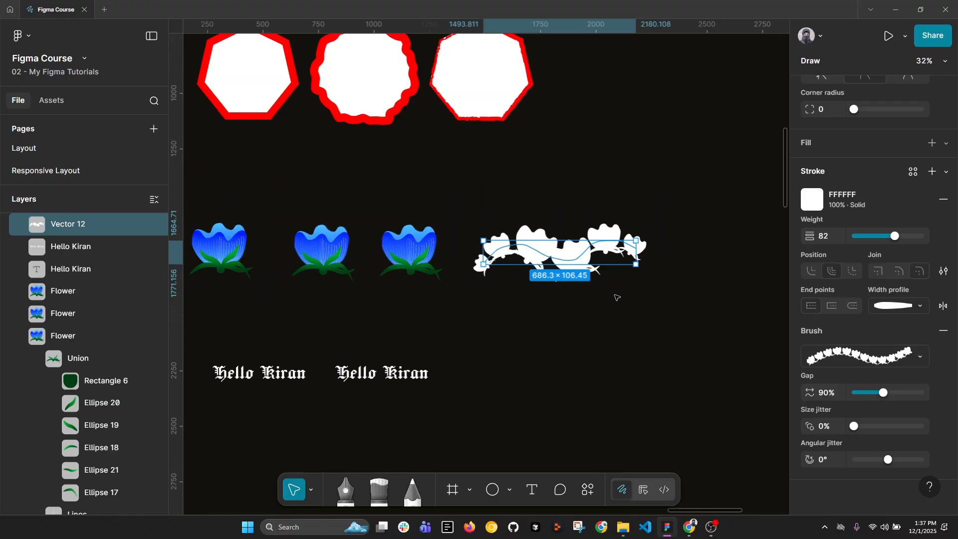
scroll(523, 288, up, 3)
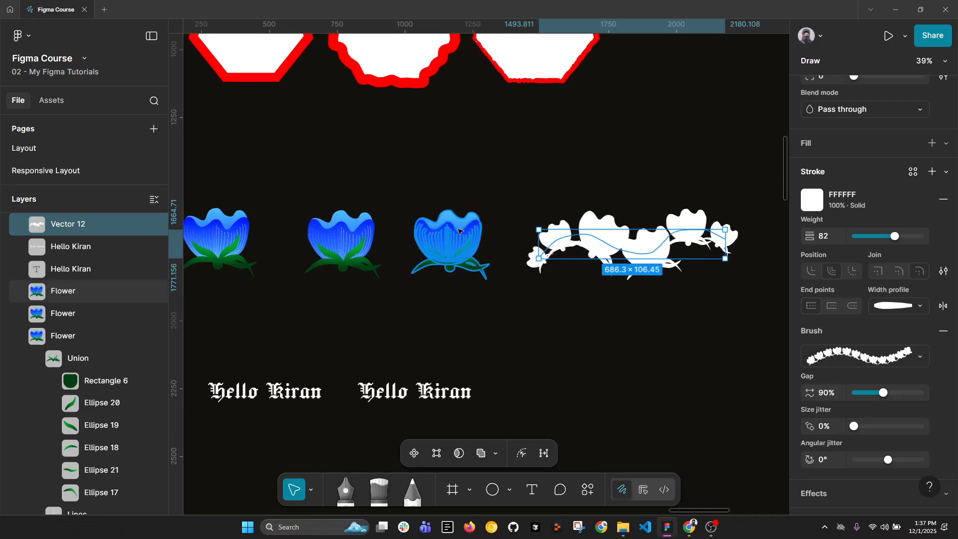
key(Escape)
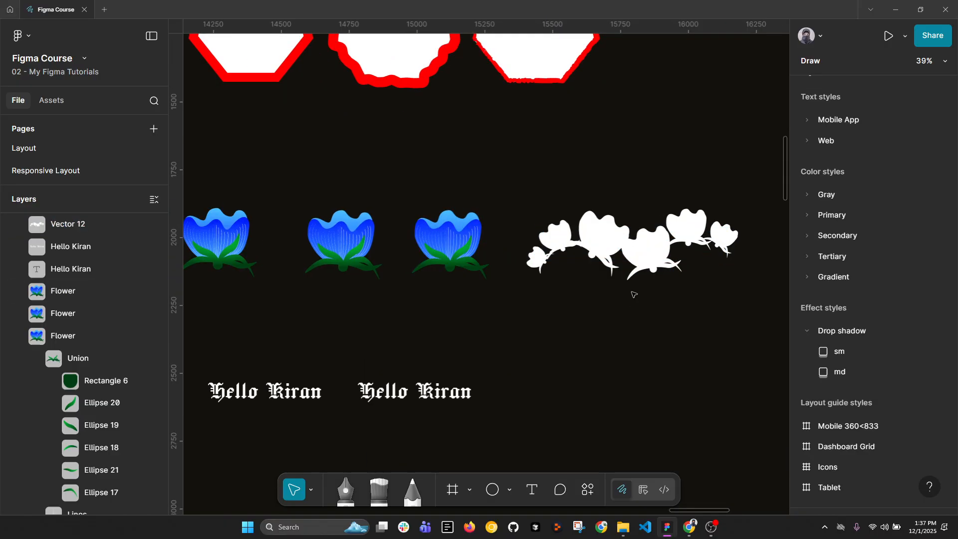
Delete the painted flower brush stroke beside the third flower.
click(629, 250)
scroll(639, 266, down, 2)
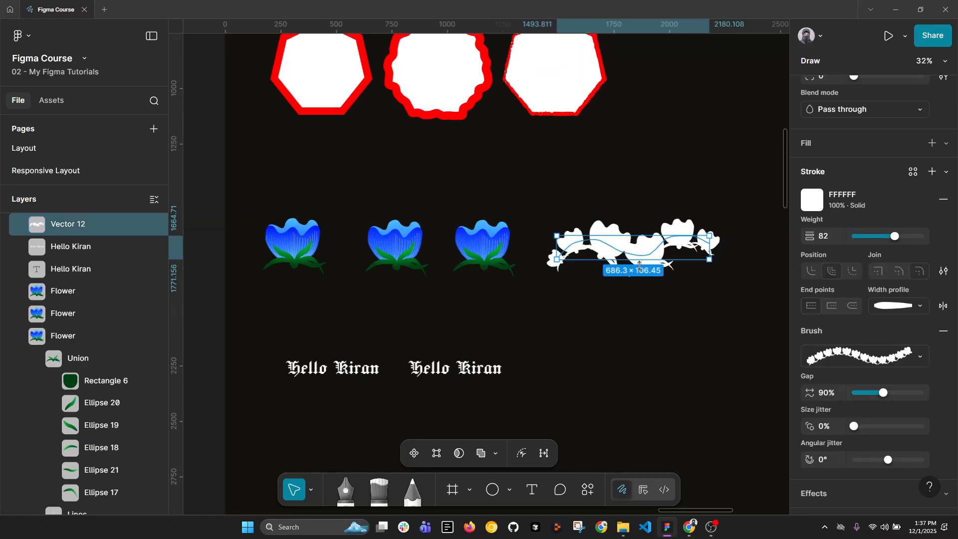
key(Delete)
Compare the live blackletter greeting text with its flattened vector copy, including the operations available for the copy.
drag(572, 358, 564, 278)
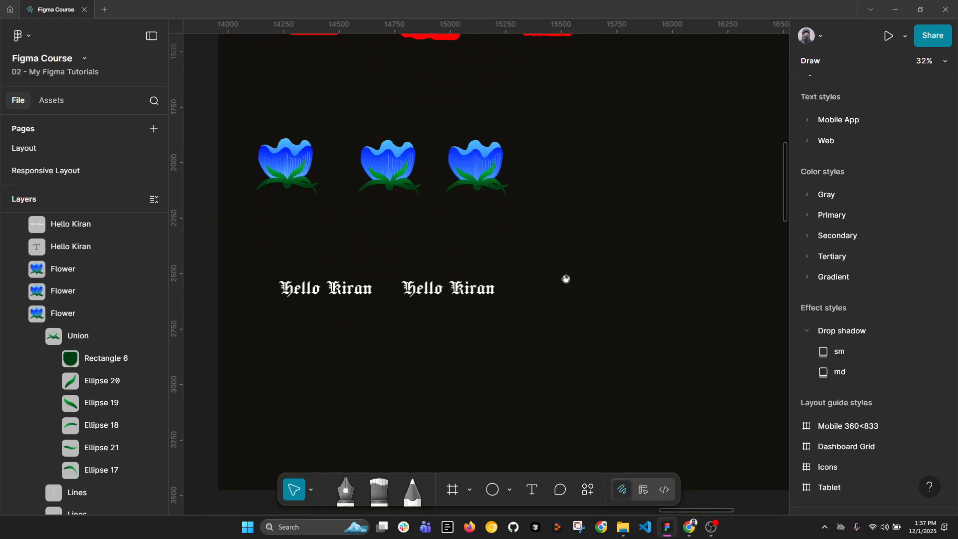
scroll(430, 292, up, 2)
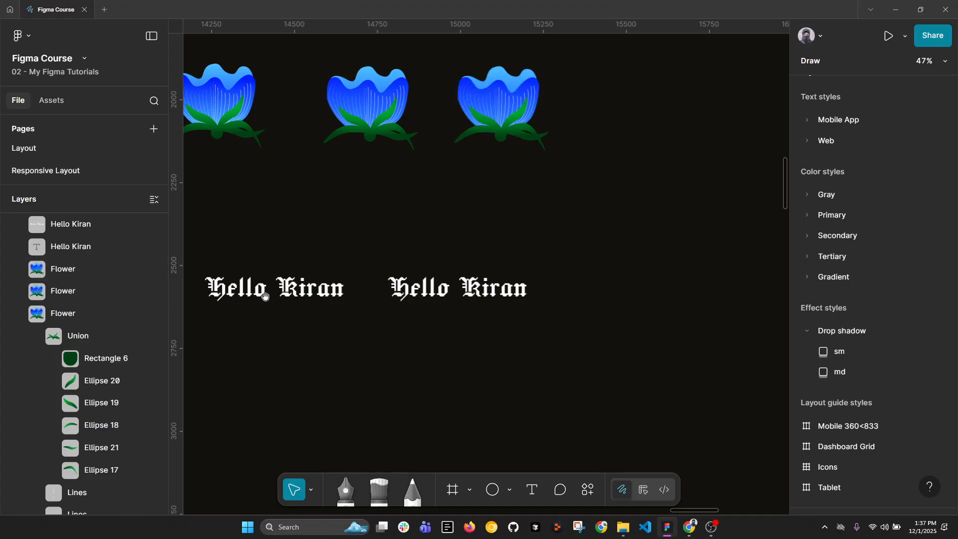
scroll(379, 296, left, 2)
click(333, 294)
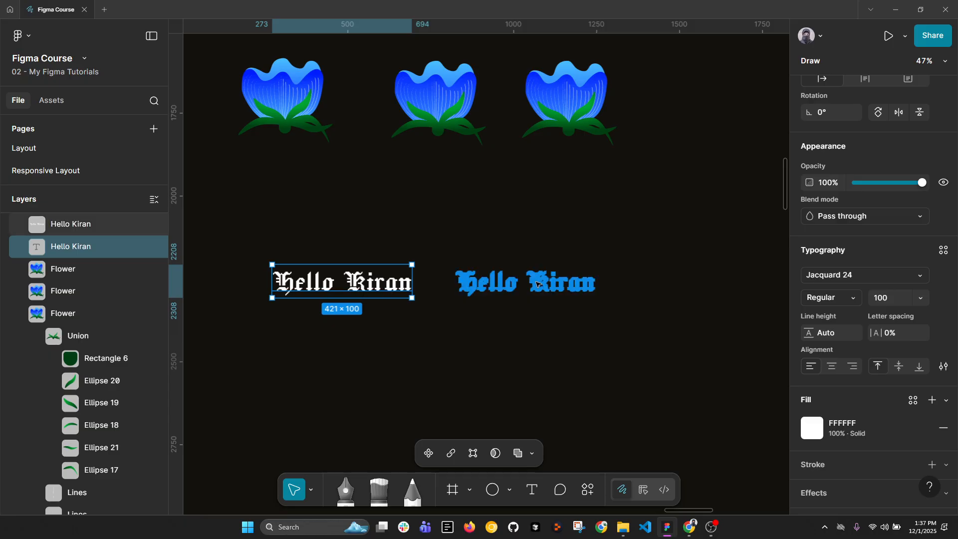
click(537, 284)
scroll(513, 284, right, 3)
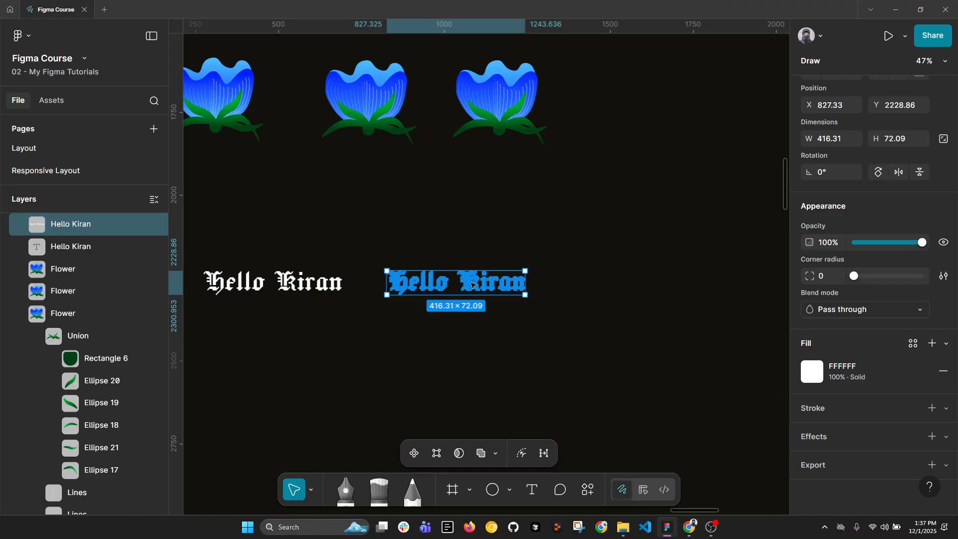
right_click(472, 284)
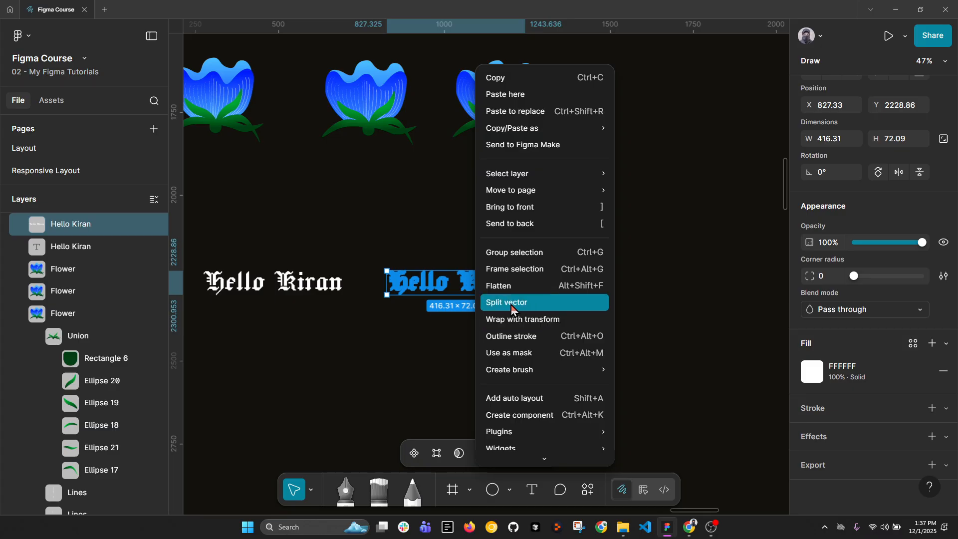
click(698, 298)
drag(581, 294, 535, 282)
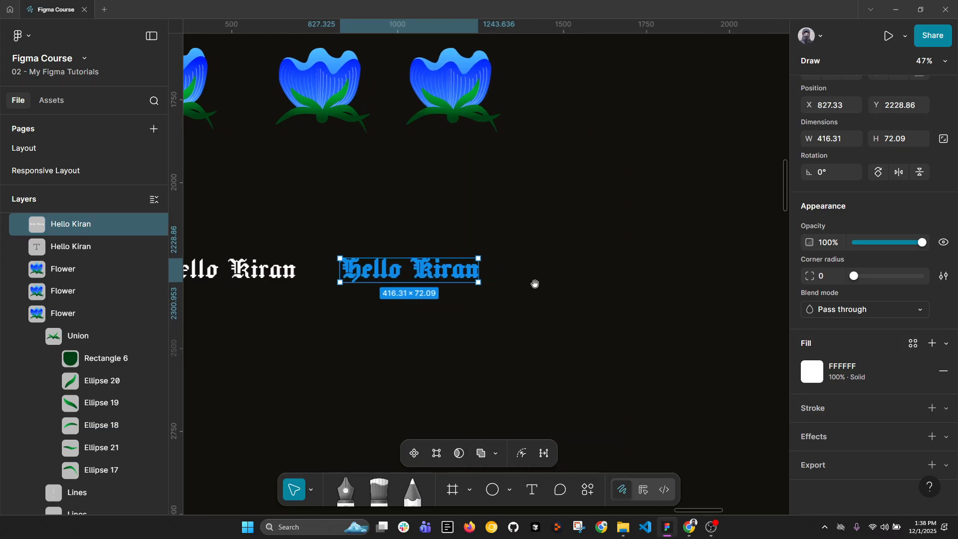
Create a stretch brush from the flattened blackletter greeting and clear the selection.
right_click(445, 278)
mouse_move(499, 369)
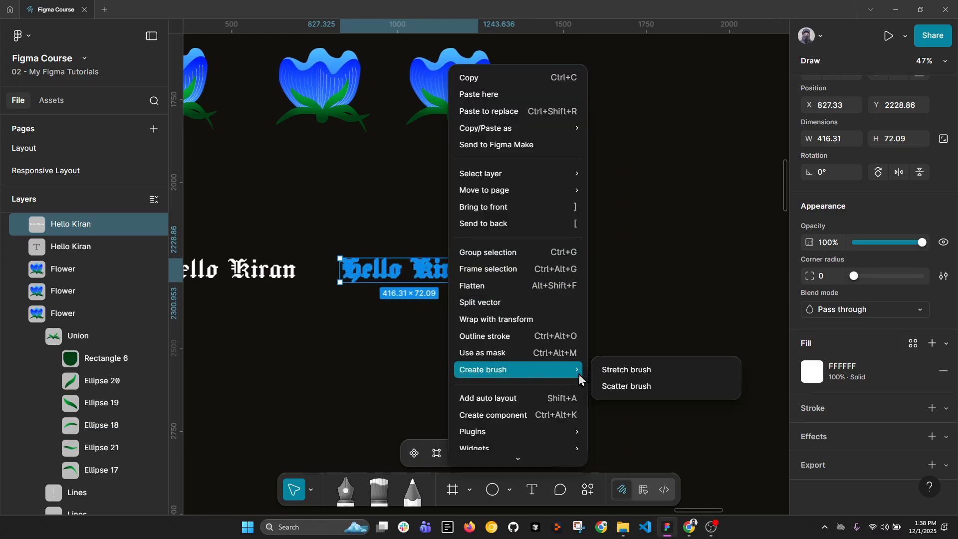
click(615, 368)
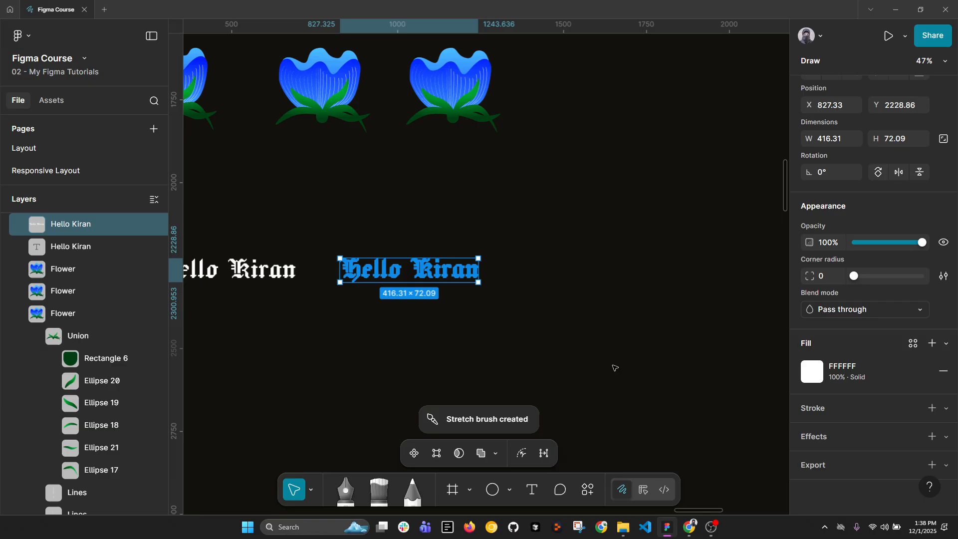
click(547, 316)
Paint a wavy stroke about 357 × 120 px beside the flattened greeting with the new text stretch brush.
key(b)
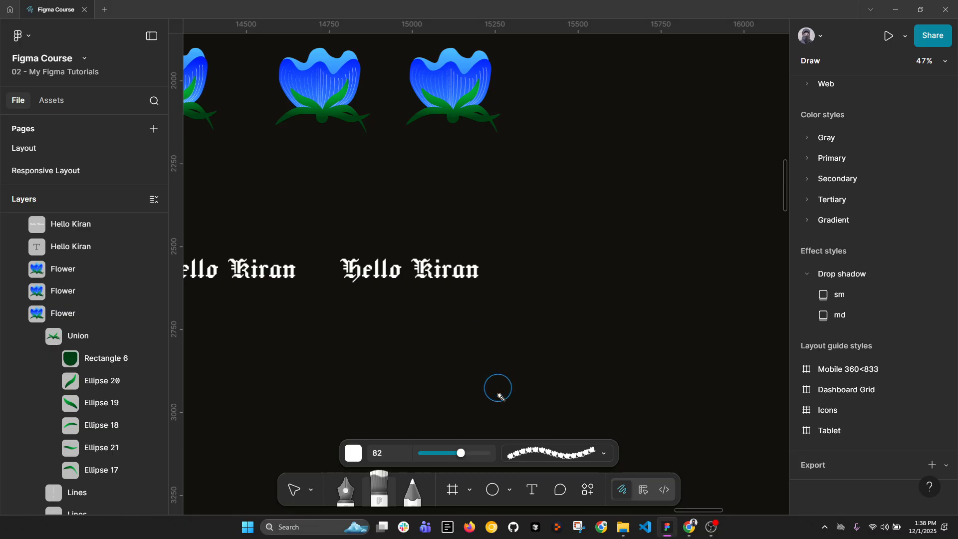
click(600, 455)
scroll(582, 376, up, 5)
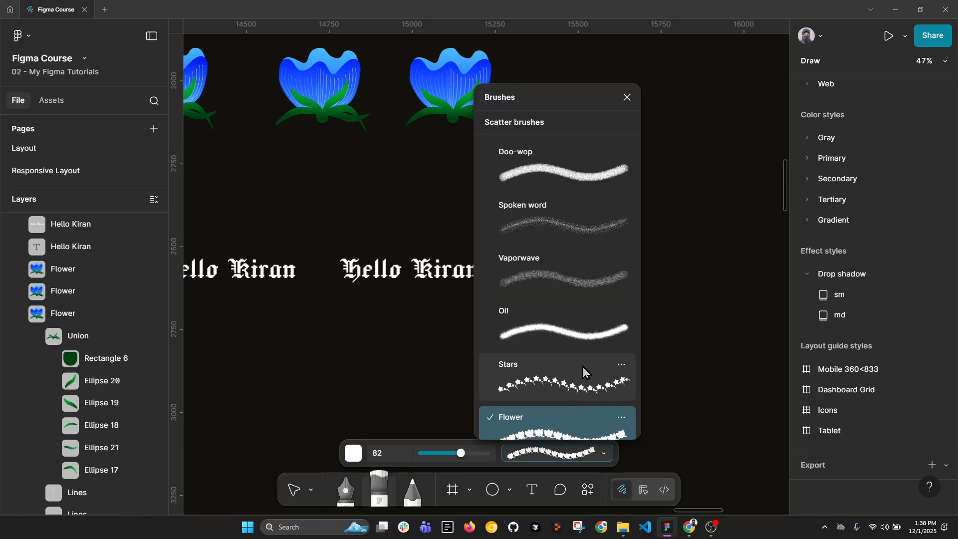
scroll(596, 278, up, 2)
click(573, 364)
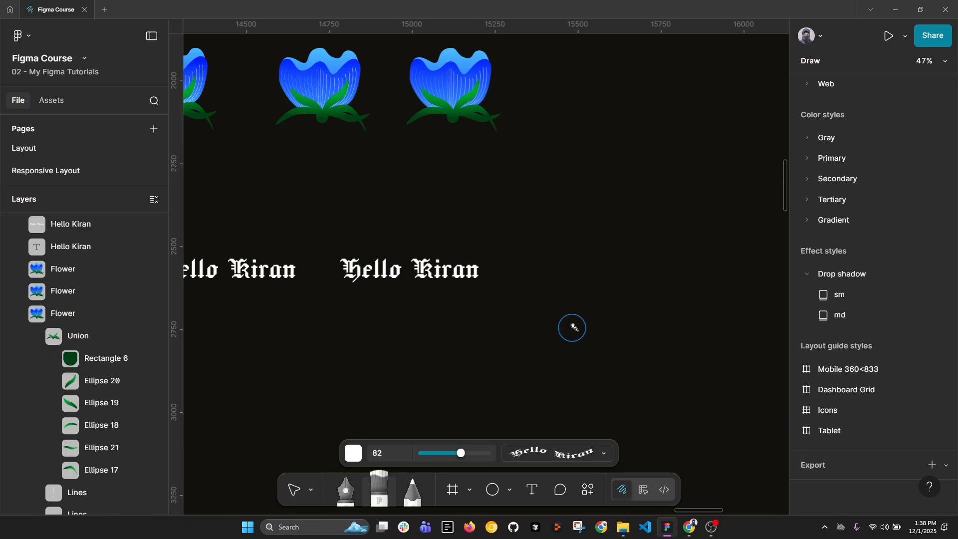
mouse_move(537, 302)
mouse_down()
mouse_move(552, 286)
mouse_move(628, 292)
mouse_move(655, 265)
mouse_up()
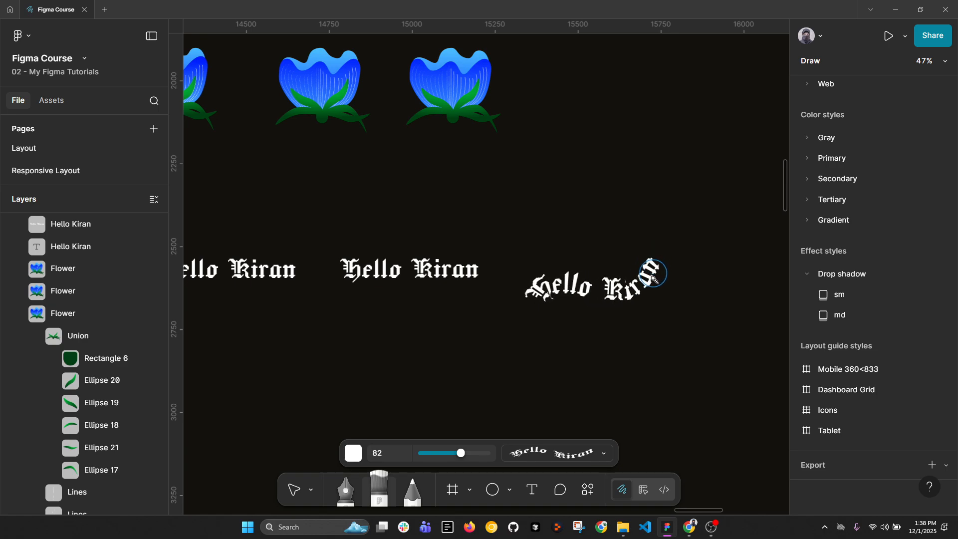
Preview the preset width profiles on the painted text stroke without applying one.
ctrl+scroll(643, 290, up, 5)
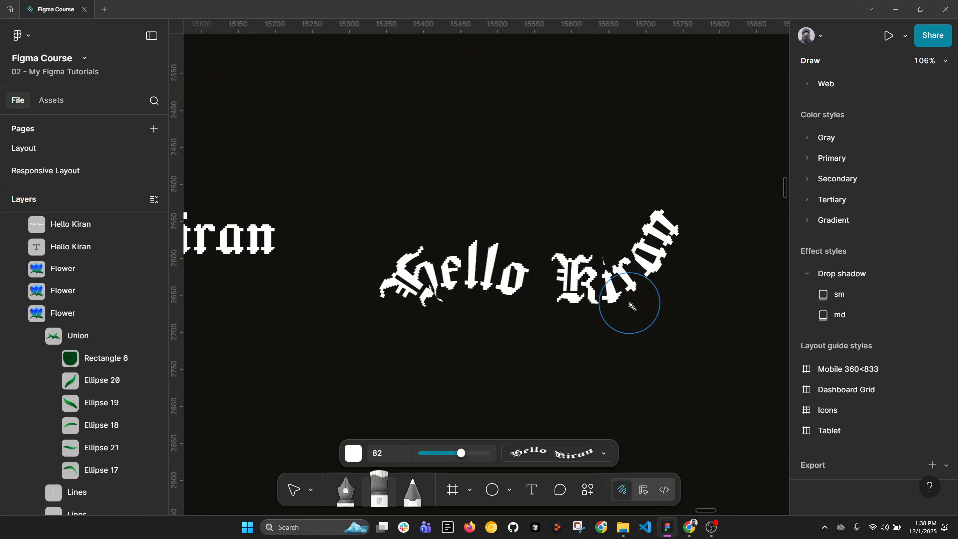
key(v)
click(562, 289)
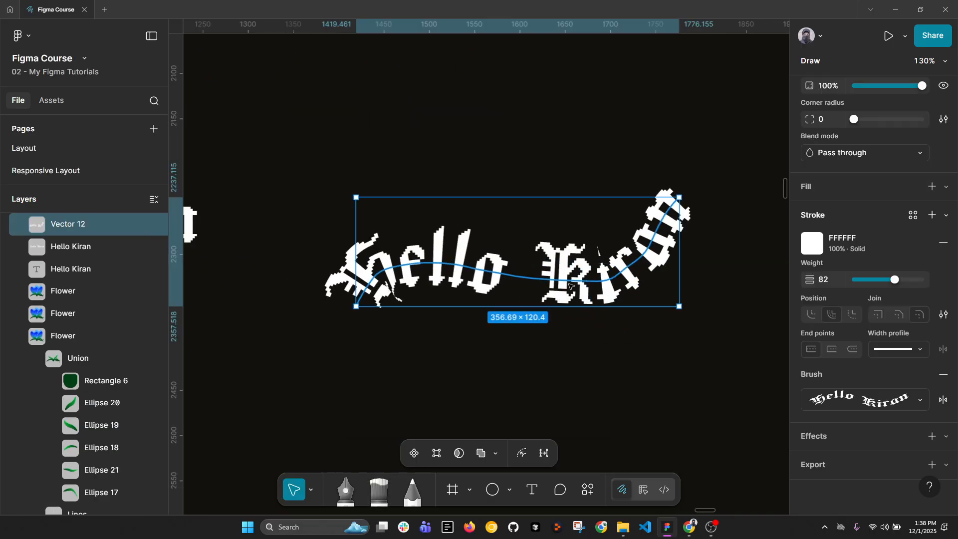
click(904, 349)
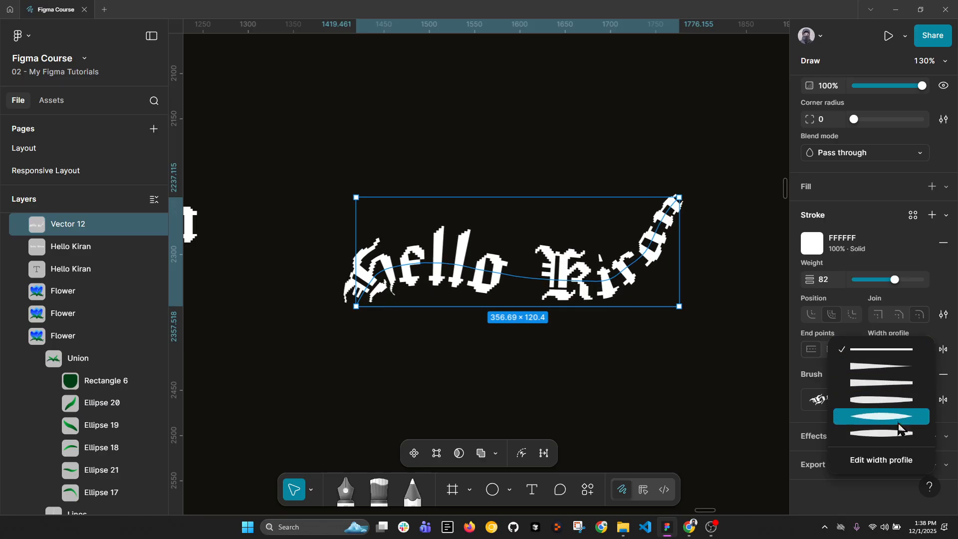
click(577, 347)
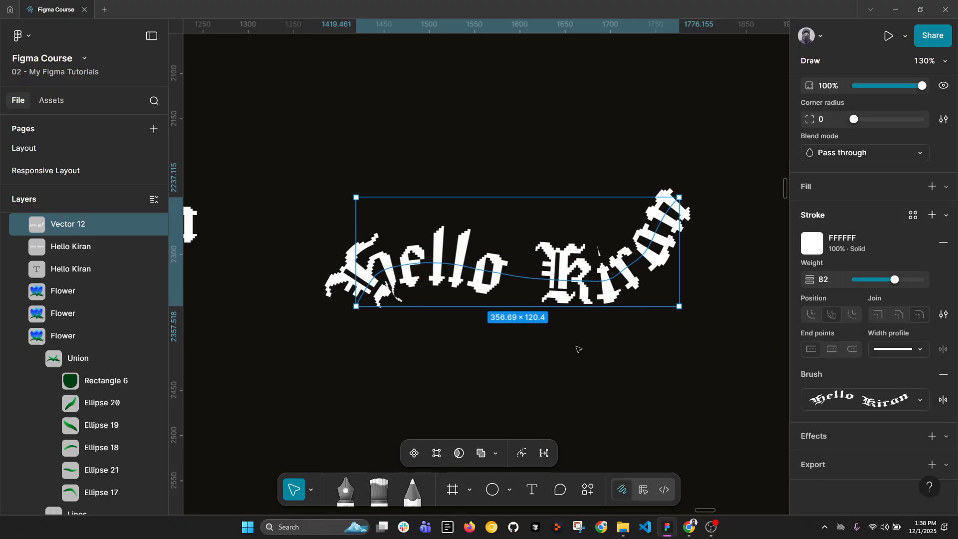
Add a variable width point at the first "l" of the painted text stroke and widen the lettering there.
click(501, 275)
double_click(499, 273)
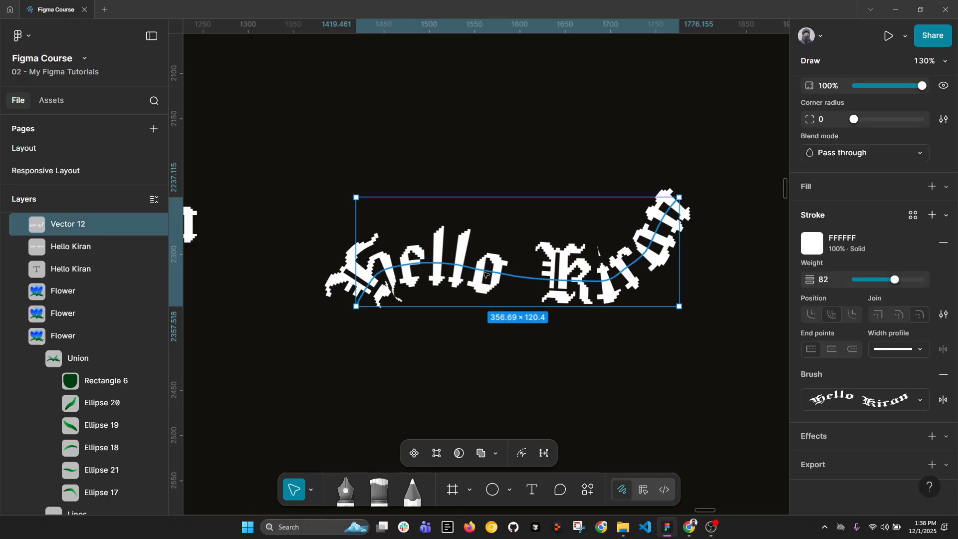
click(535, 452)
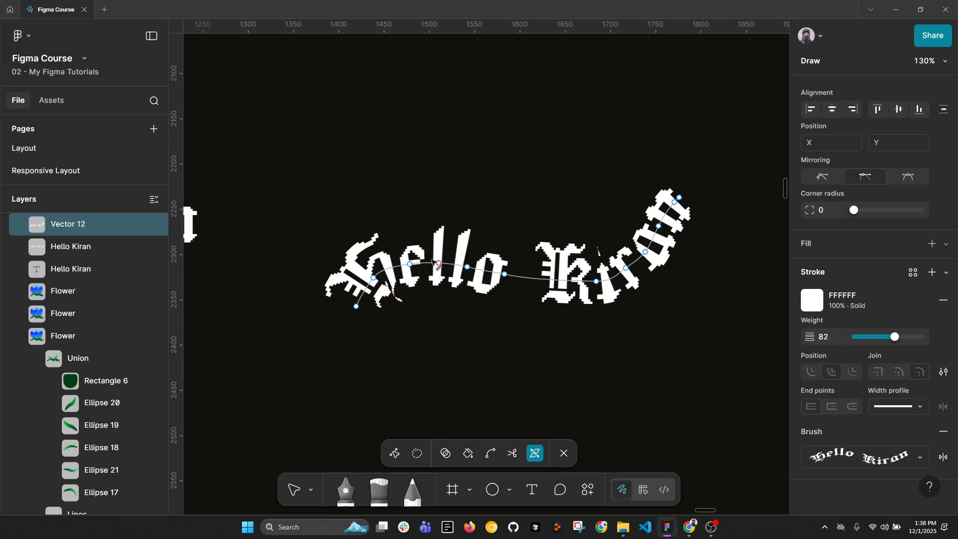
drag(441, 225, 447, 192)
Add a second width point in the last word, narrow the text stroke there to about 59, and finish vector editing.
click(624, 268)
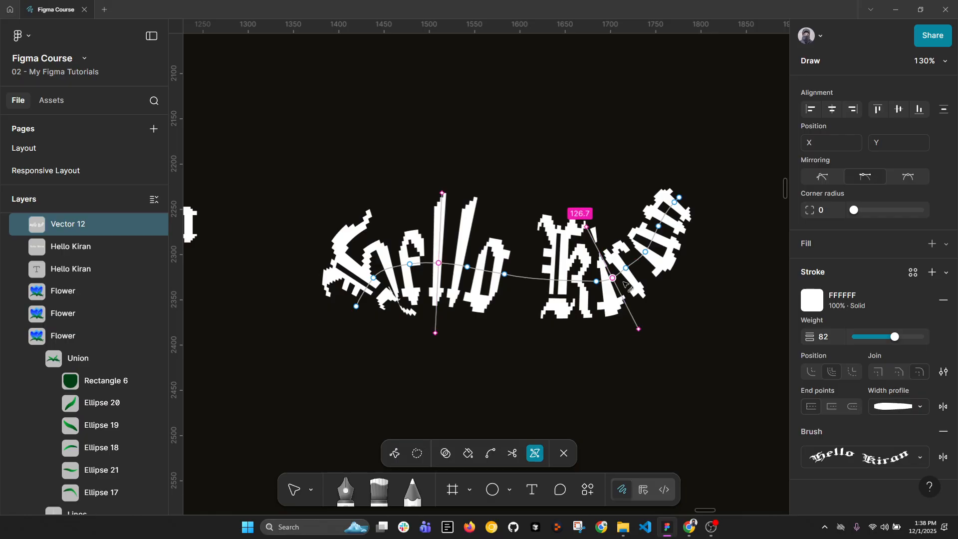
drag(639, 334, 624, 304)
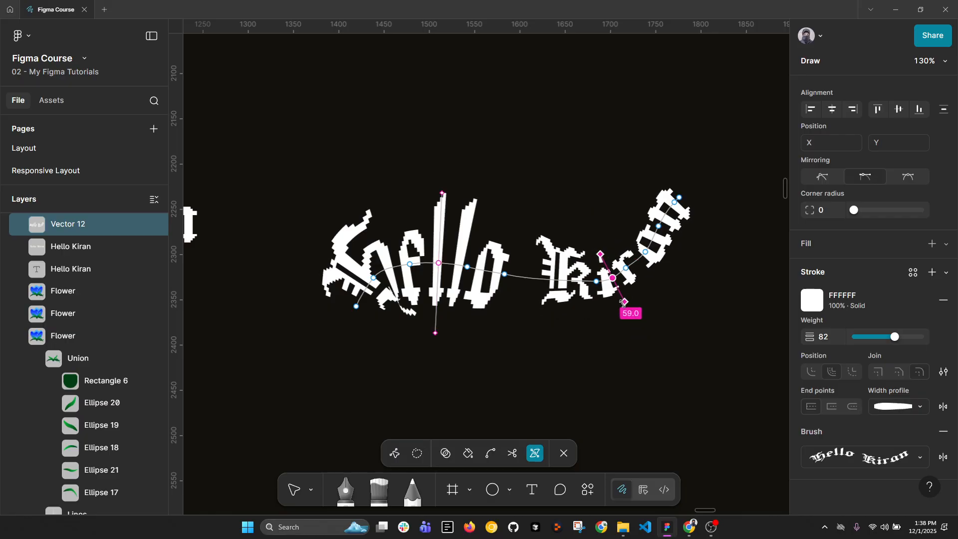
key(Escape)
scroll(549, 314, down, 5)
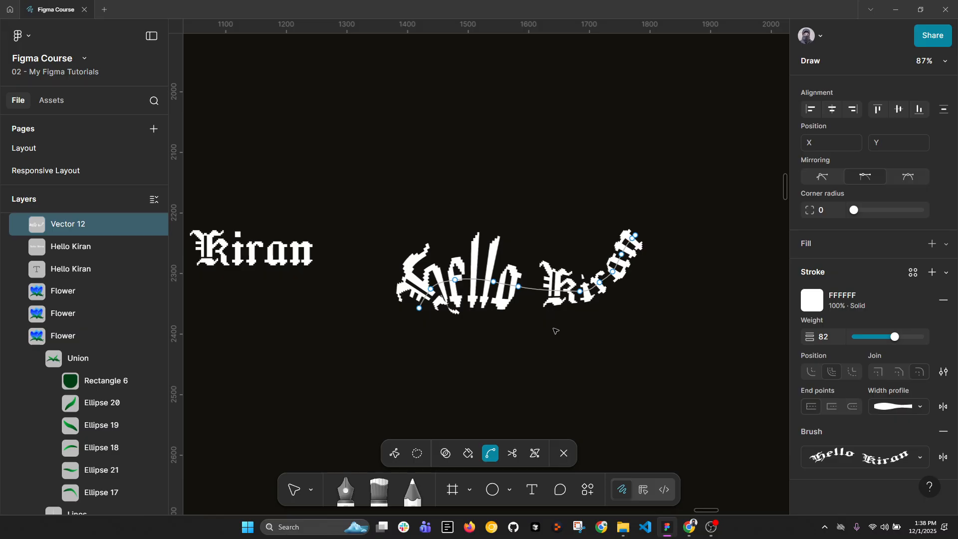
key(Escape)
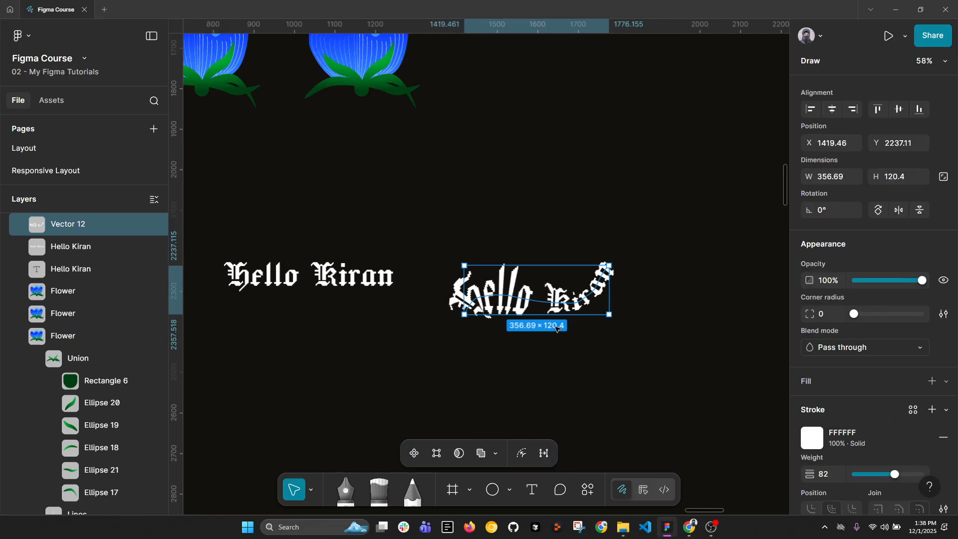